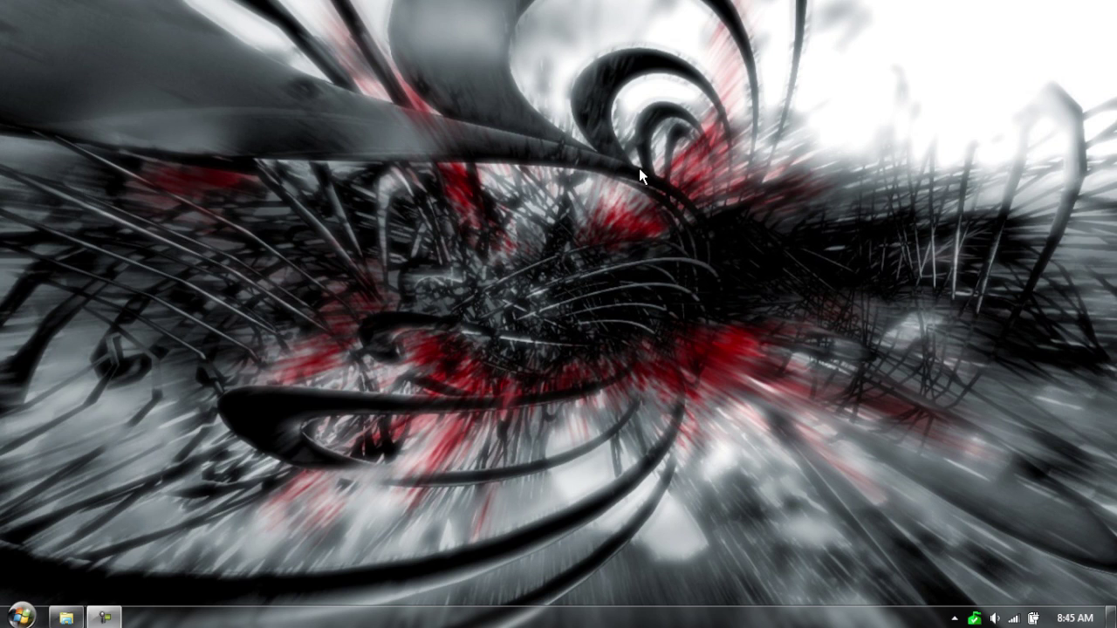
key("super")
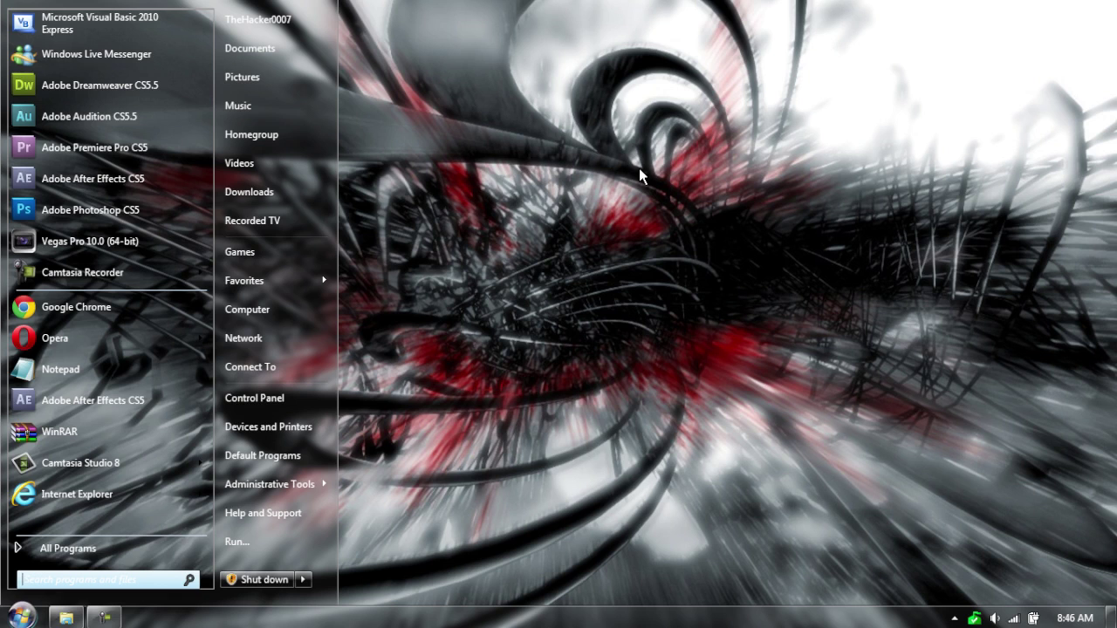
left_click(639, 174)
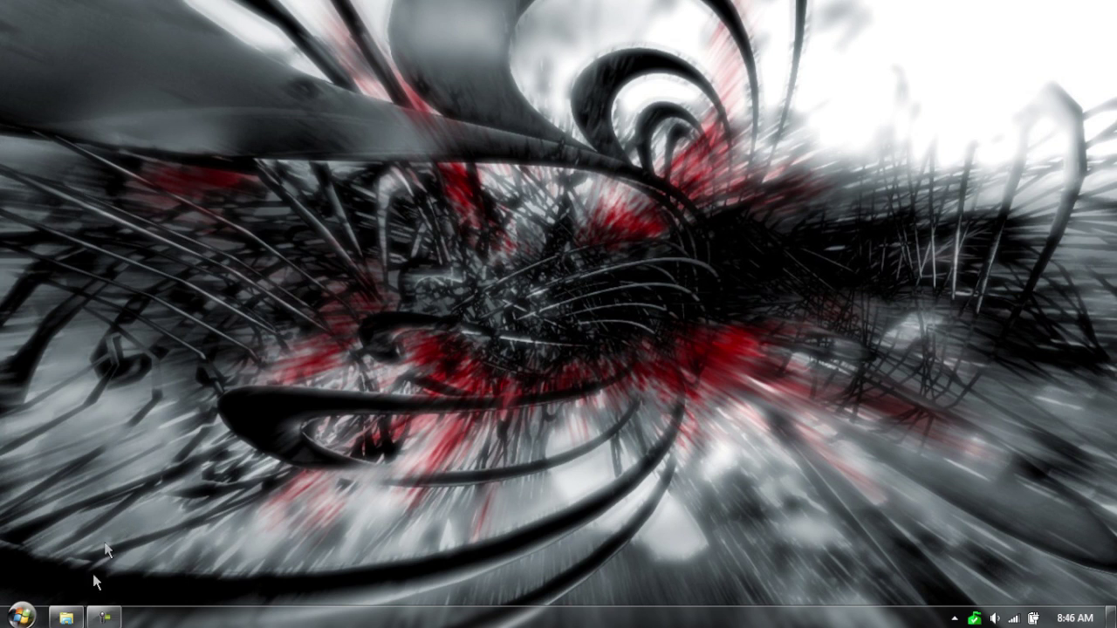
Bring up the Transparent Windows 7 download folder and locate the RAR archive in it
left_click(66, 617)
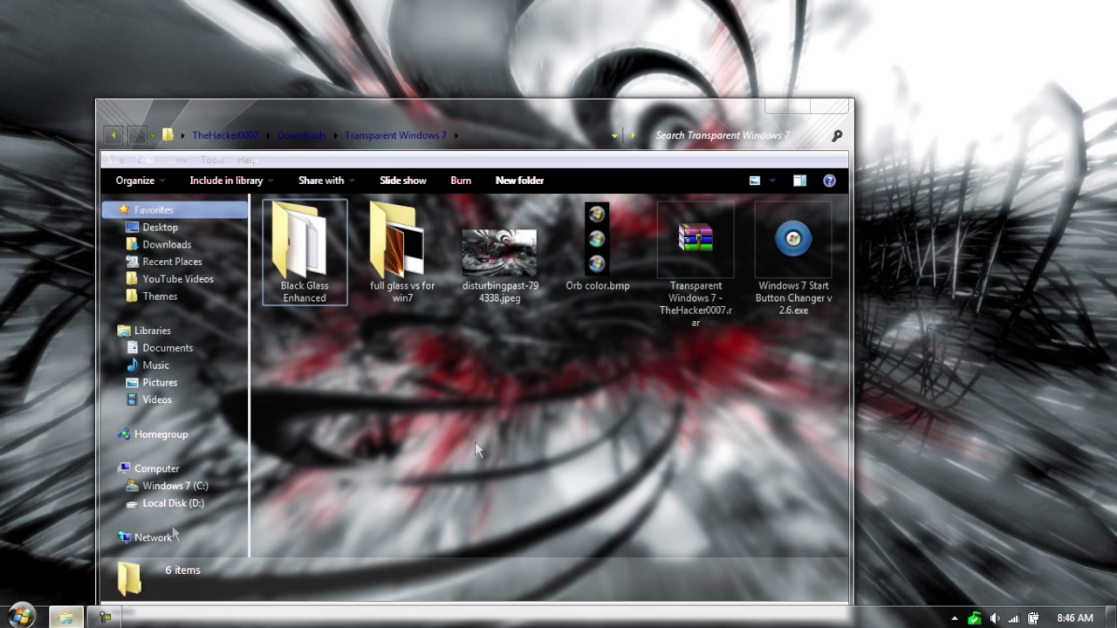
left_click(694, 297)
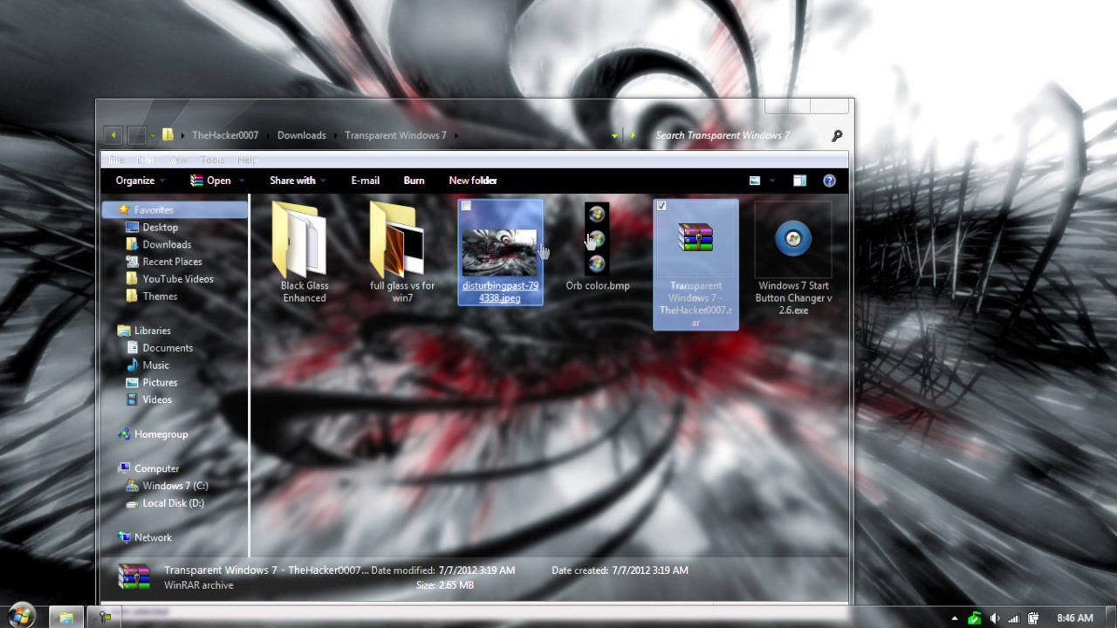
key("Return")
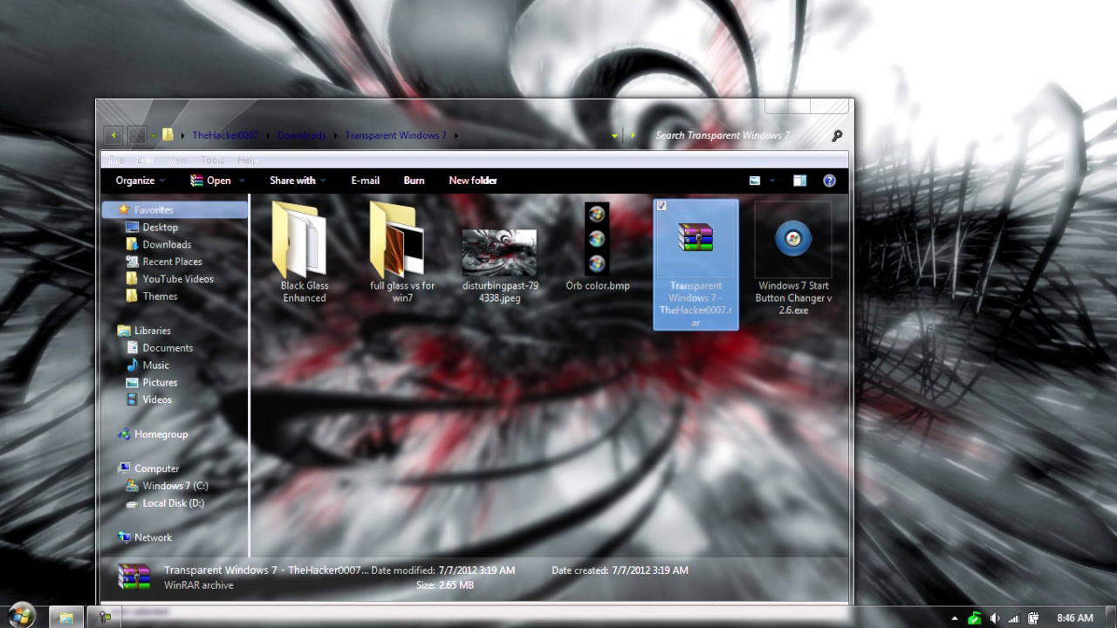
left_click(611, 406)
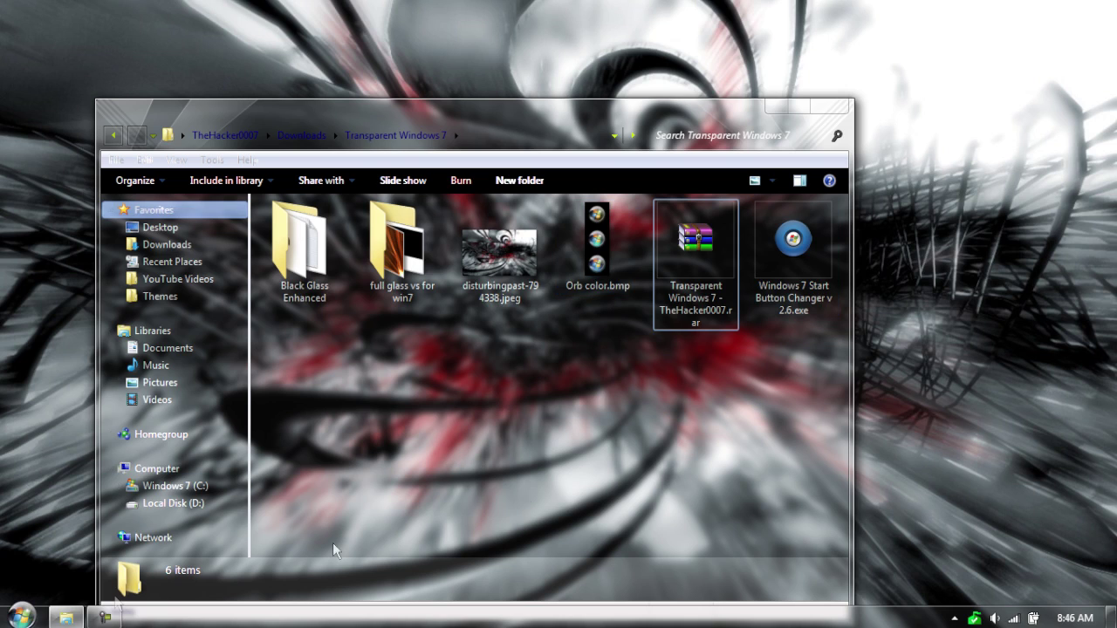
Preview the wallpaper image disturbingpast-794338.jpeg and close the viewer
double_click(502, 297)
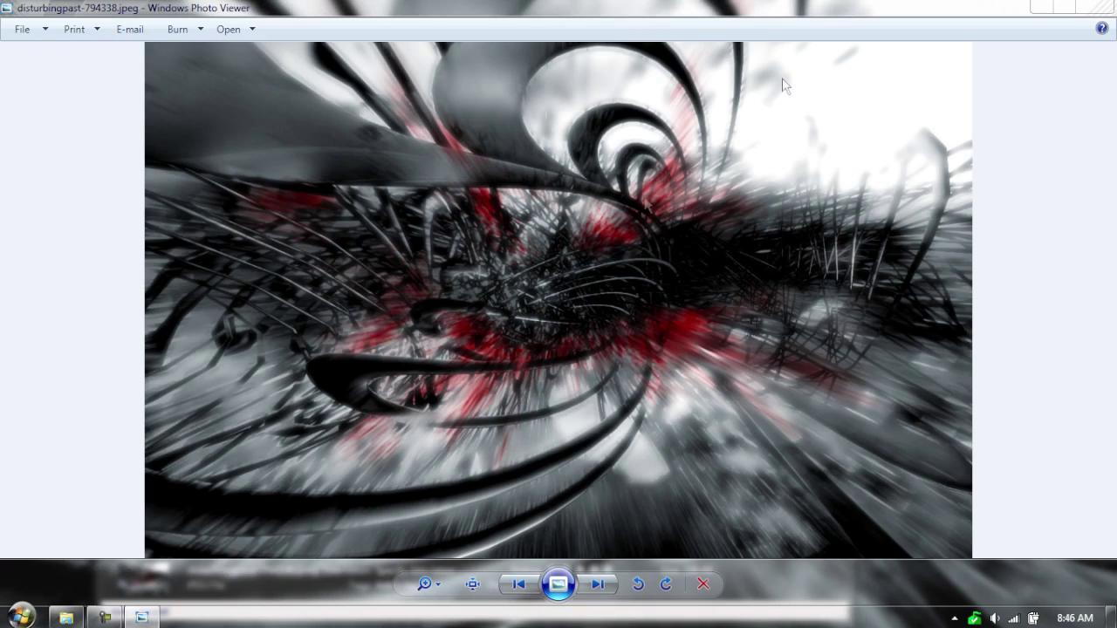
left_click(1096, 7)
left_click(377, 331)
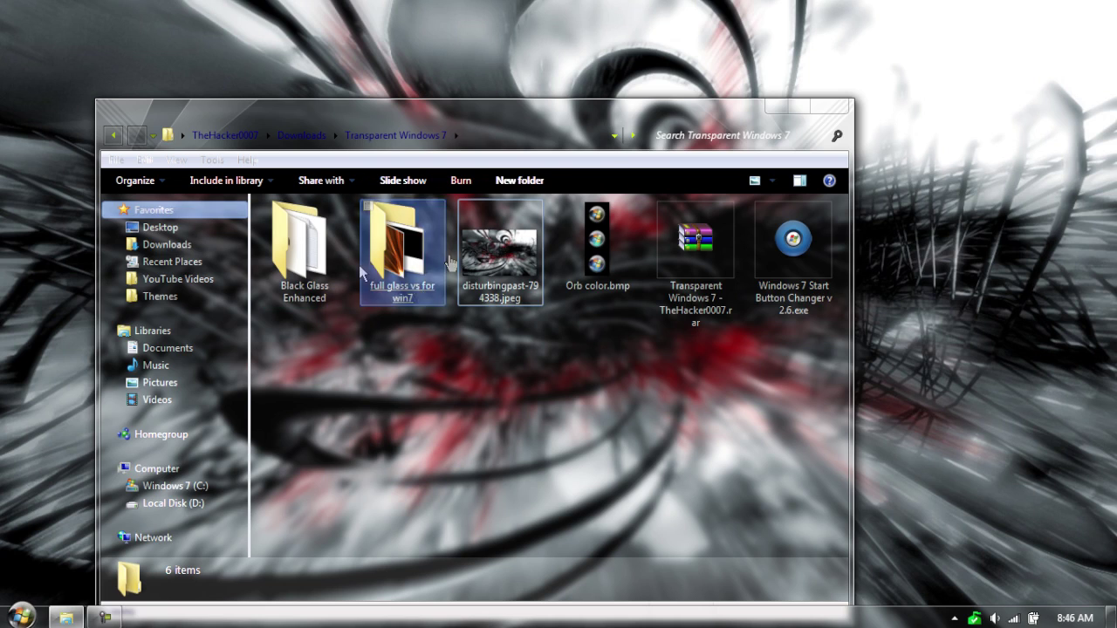
Look inside the "full glass vs for win7" folder, preview Auriga Blow Widescreen.jpg, and return to the Transparent Windows 7 folder
double_click(393, 231)
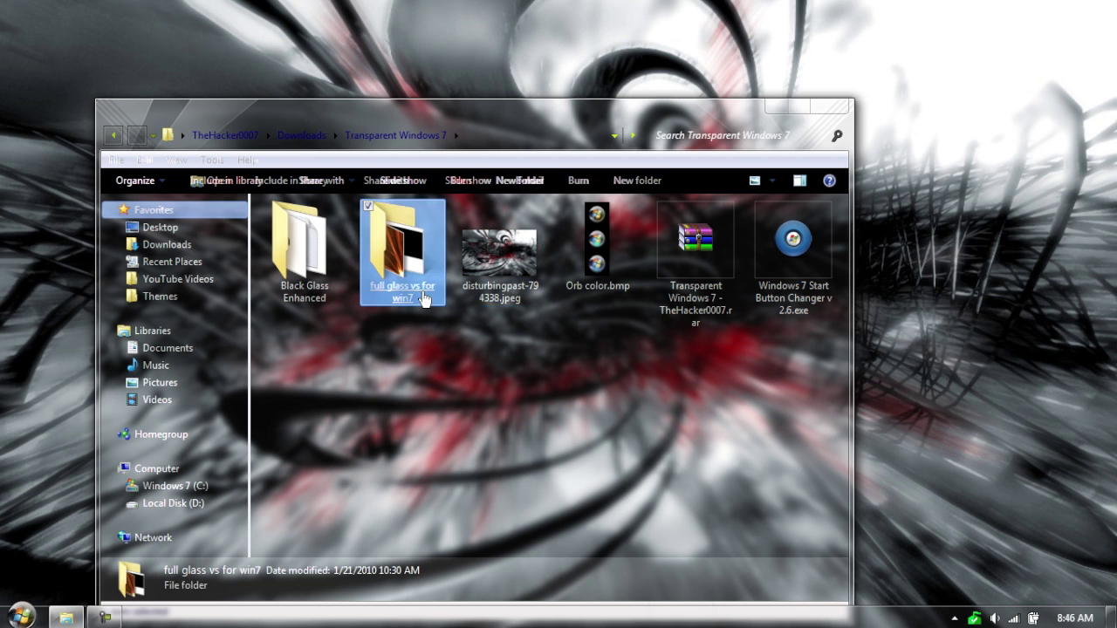
left_click(391, 264)
double_click(390, 263)
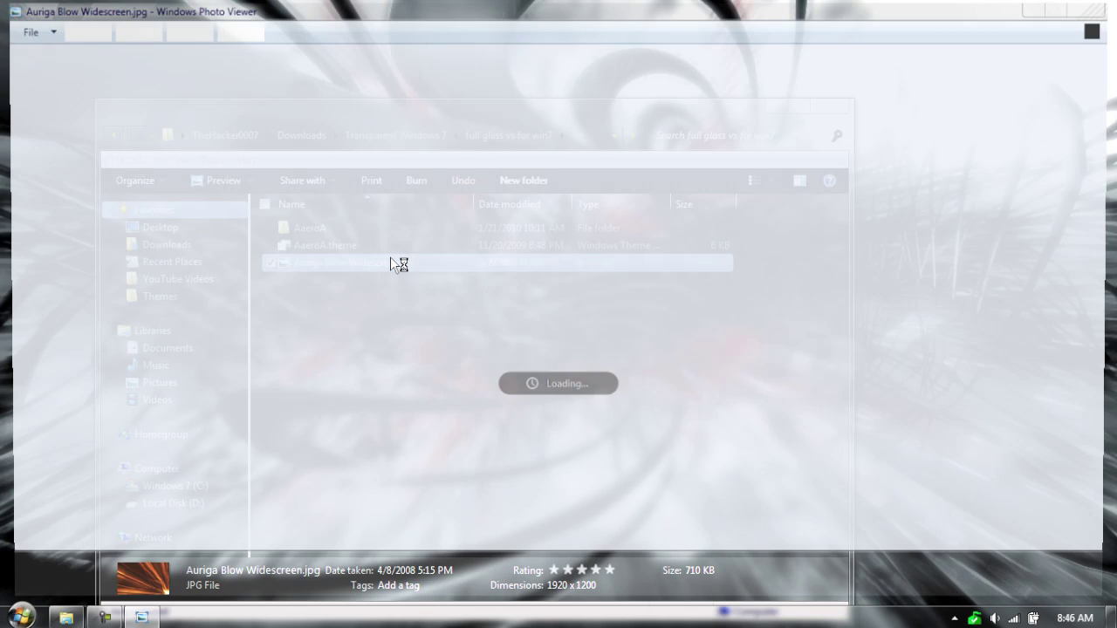
left_click(1090, 10)
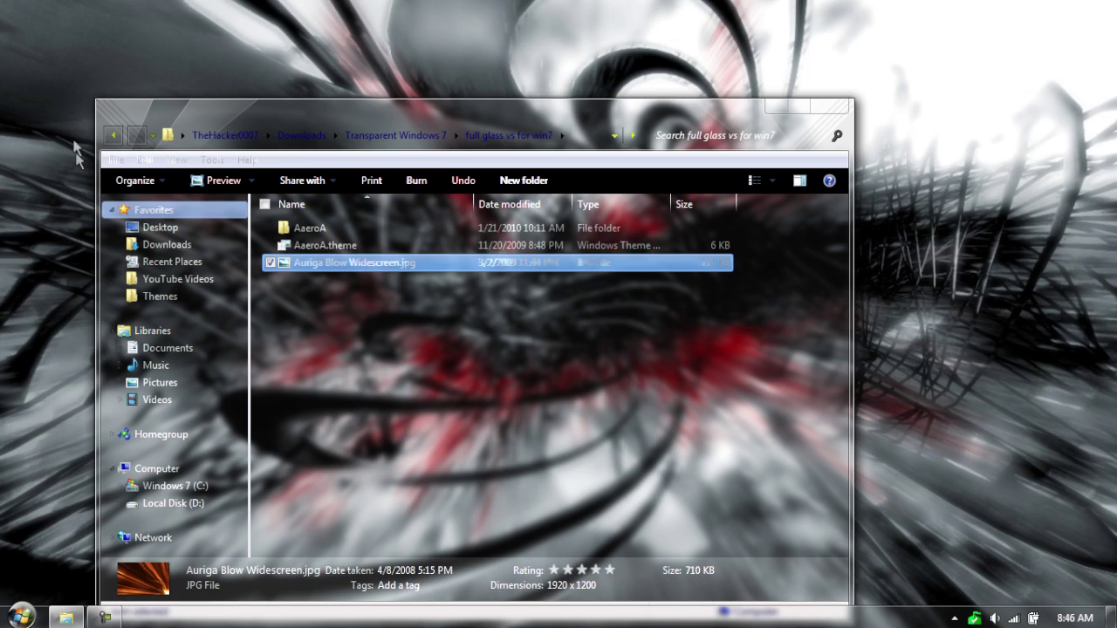
left_click(112, 136)
left_click(479, 365)
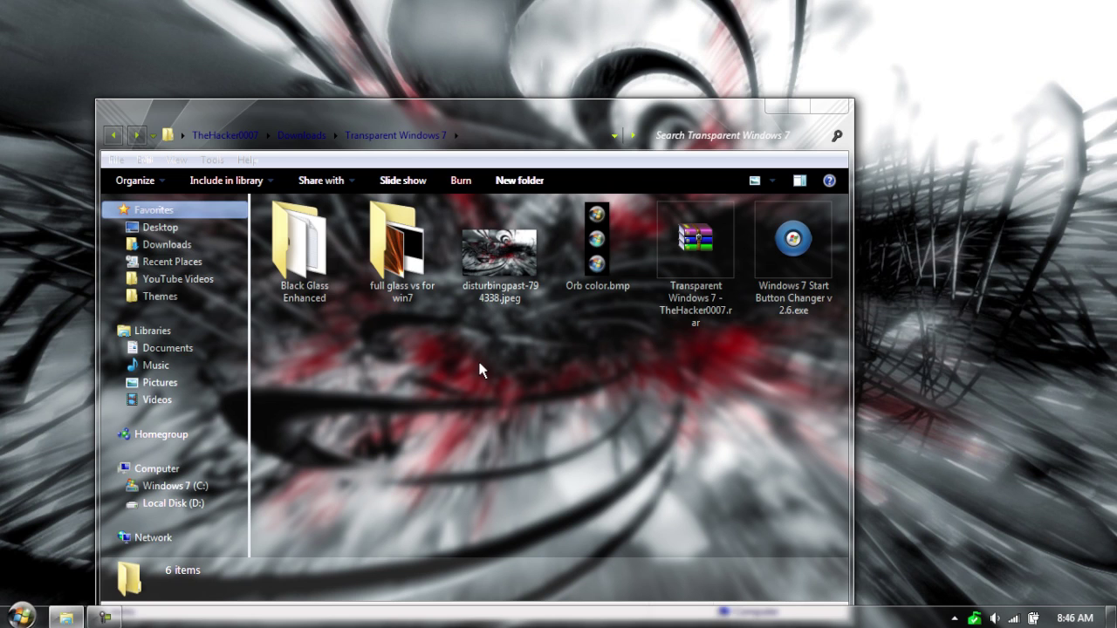
Run Windows 7 Start Button Changer v 2.6.exe and apply Orb color.bmp from the Transparent Windows 7 folder as the start orb
left_click_drag(476, 109, 532, 48)
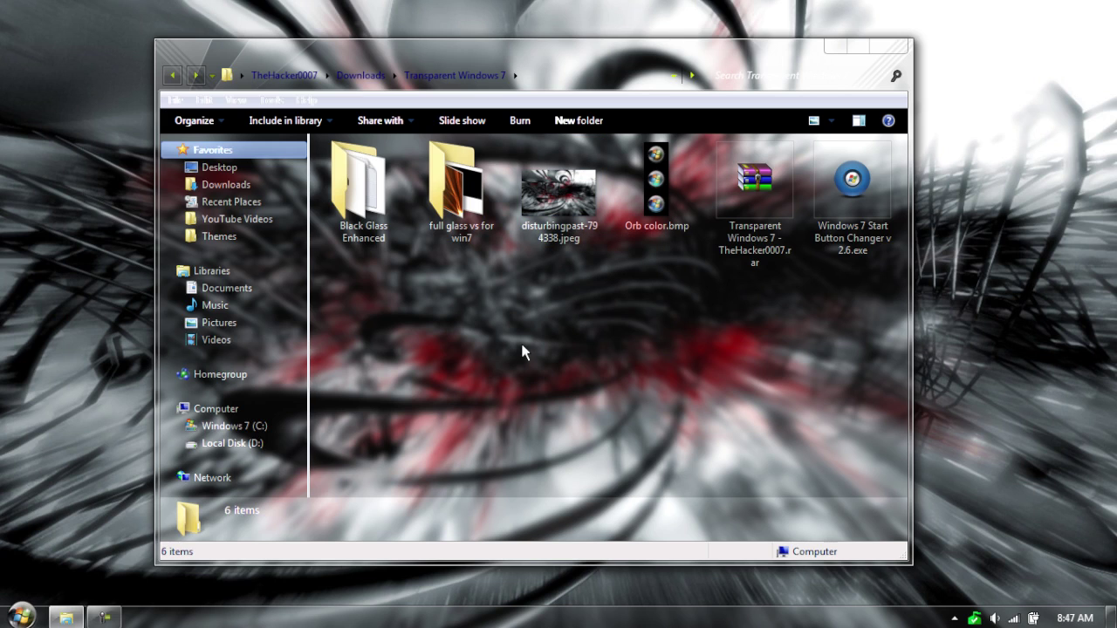
left_click(878, 251)
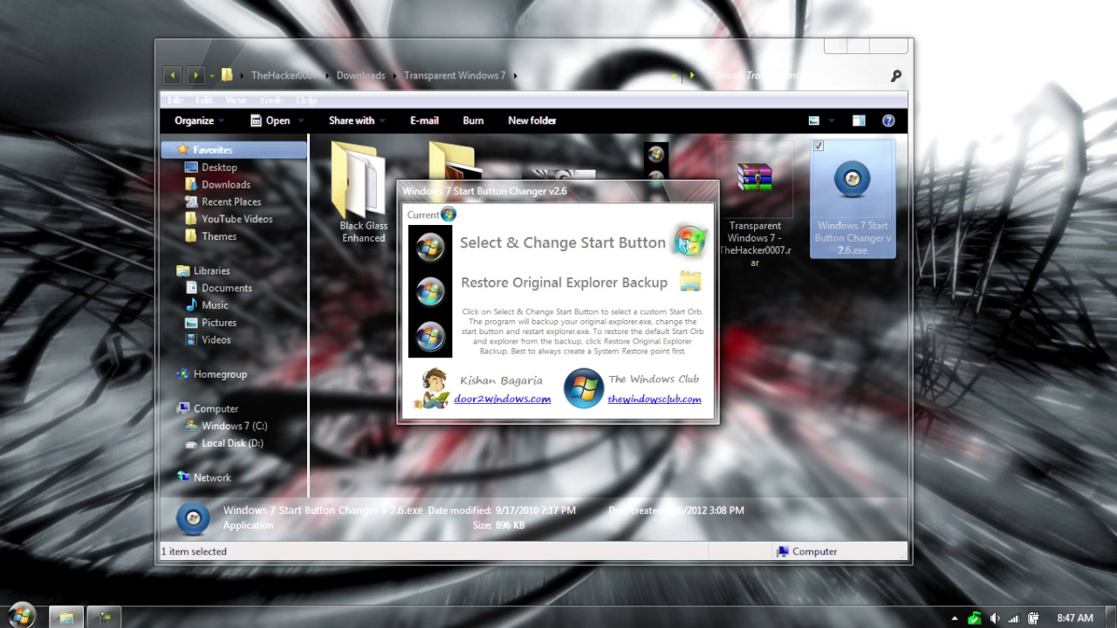
left_click(687, 244)
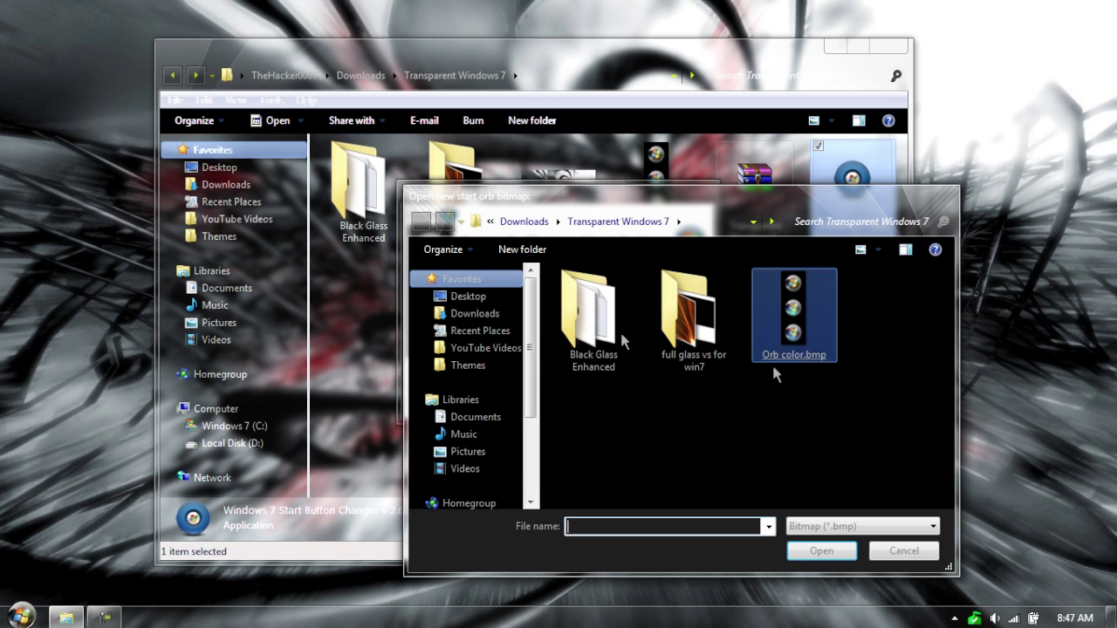
left_click(475, 314)
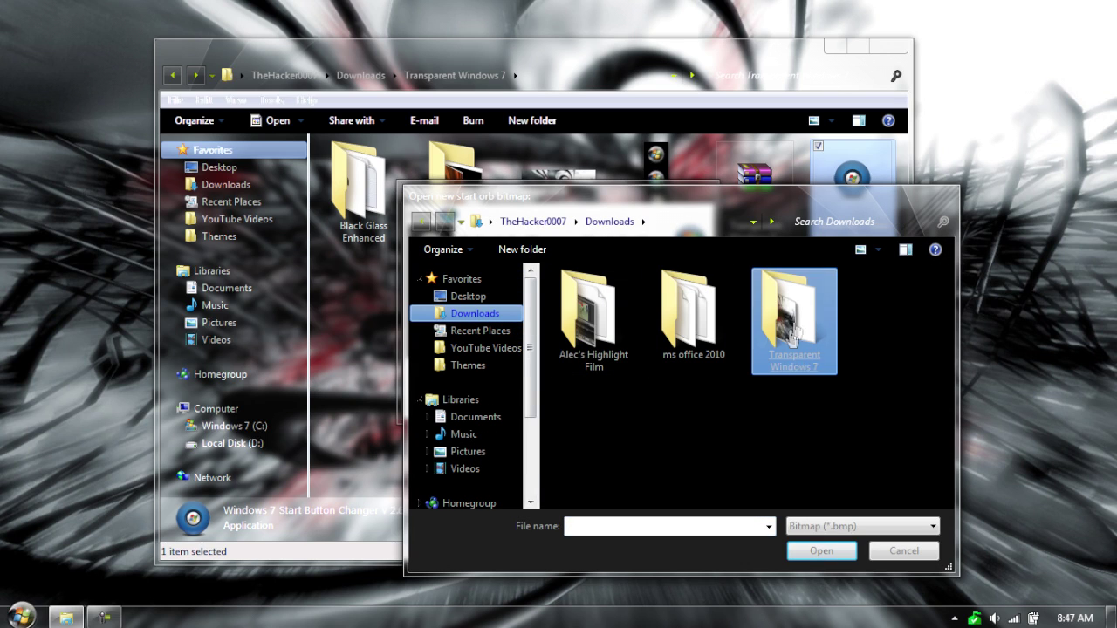
double_click(756, 331)
left_click(812, 349)
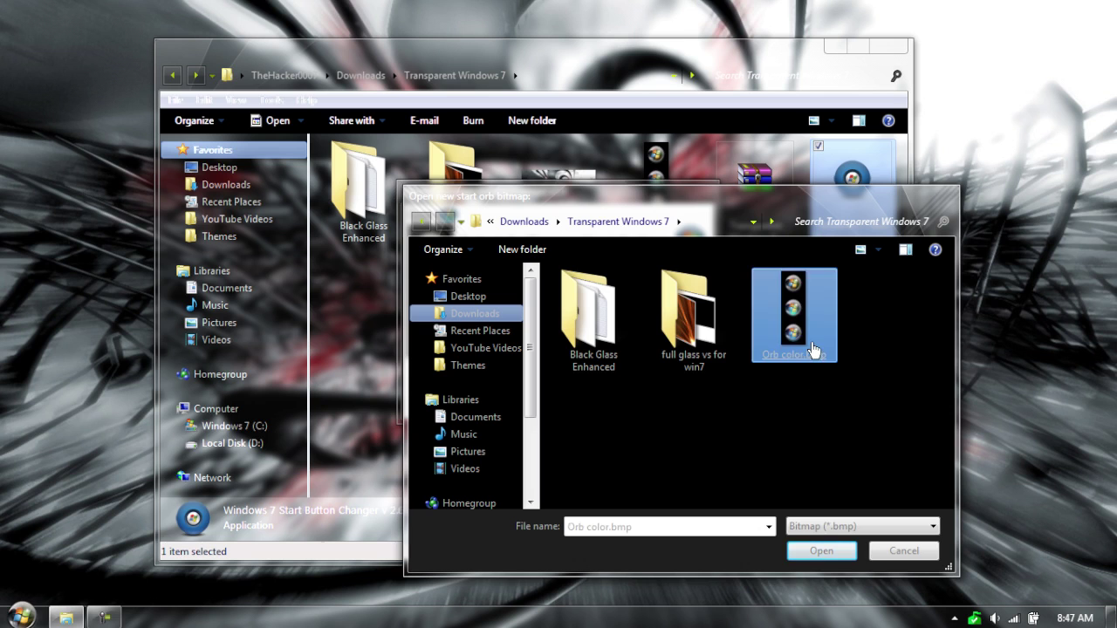
double_click(812, 347)
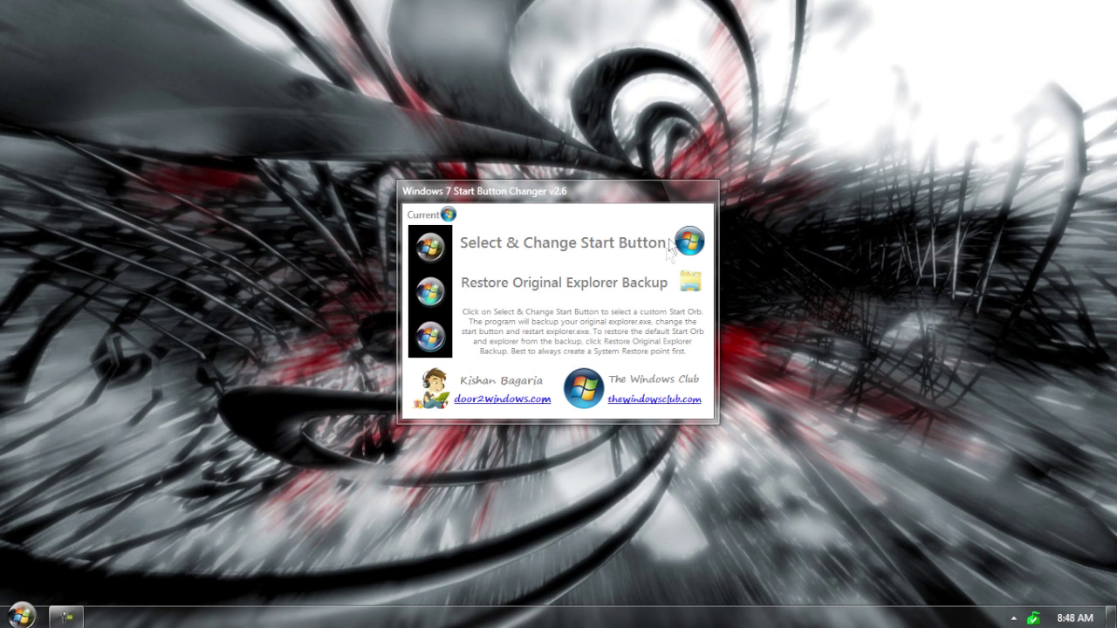
left_click(703, 188)
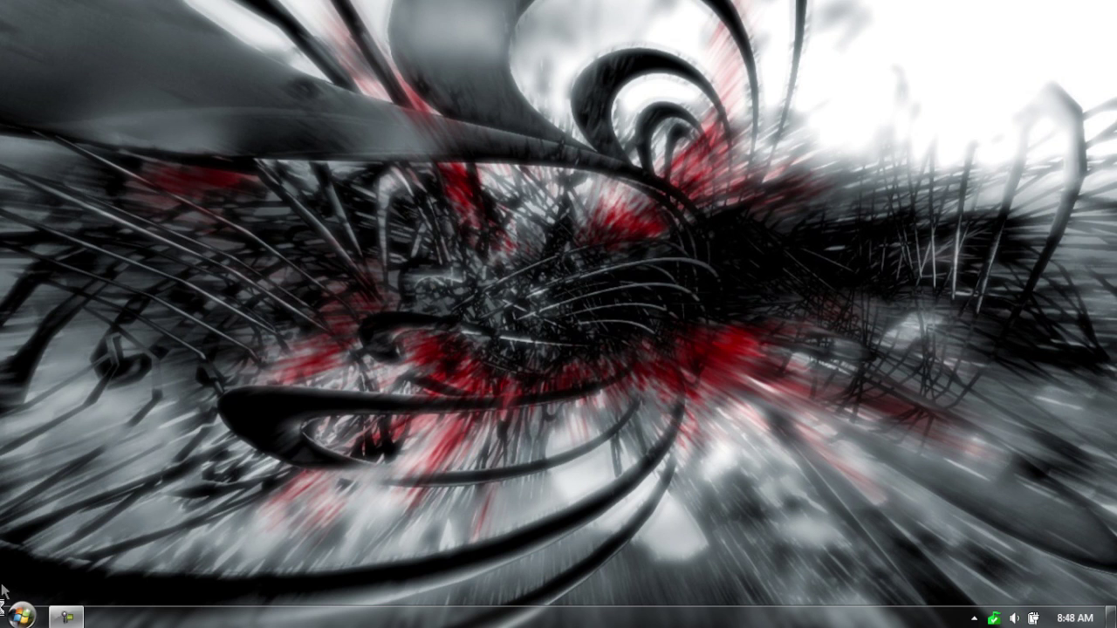
Open Downloads > Transparent Windows 7 > "full glass vs for win7" and dock its window to the right half of the desktop
left_click(21, 616)
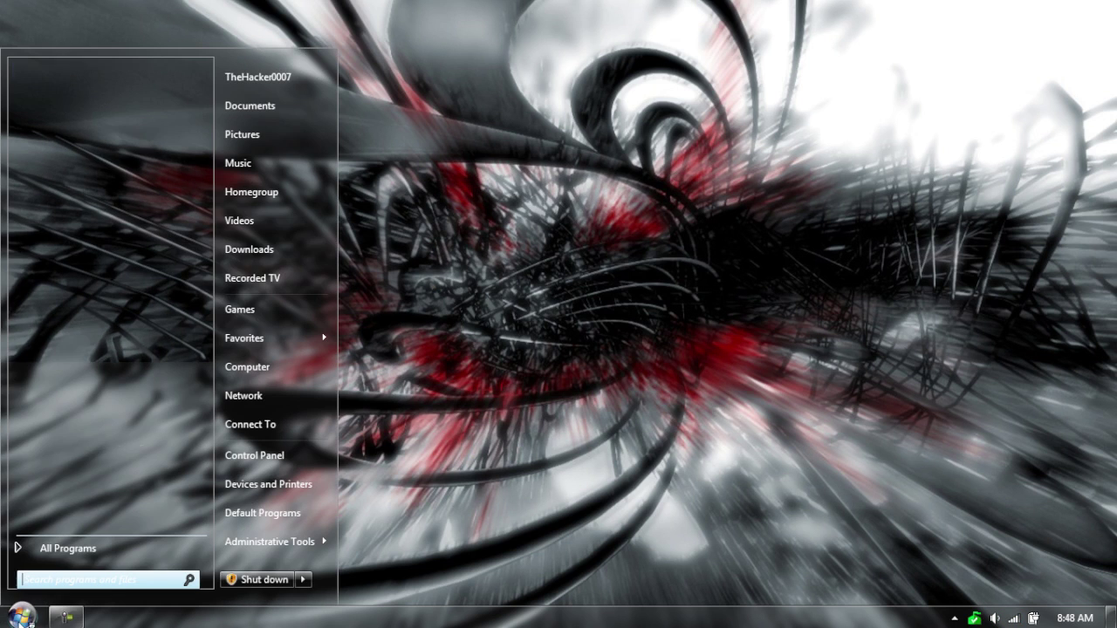
left_click(278, 249)
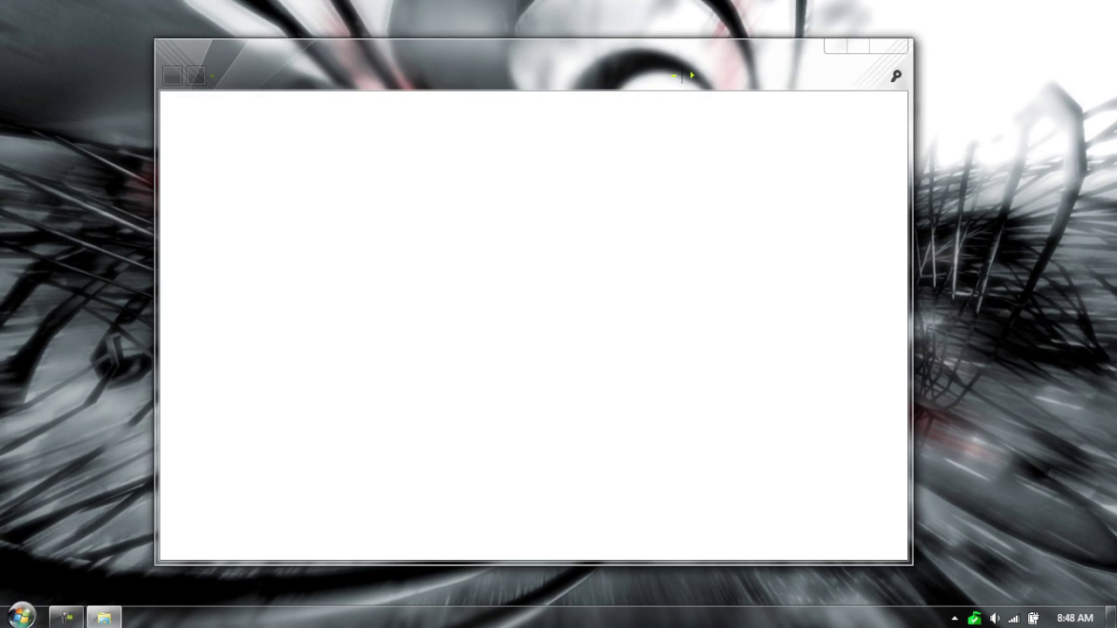
key("super")
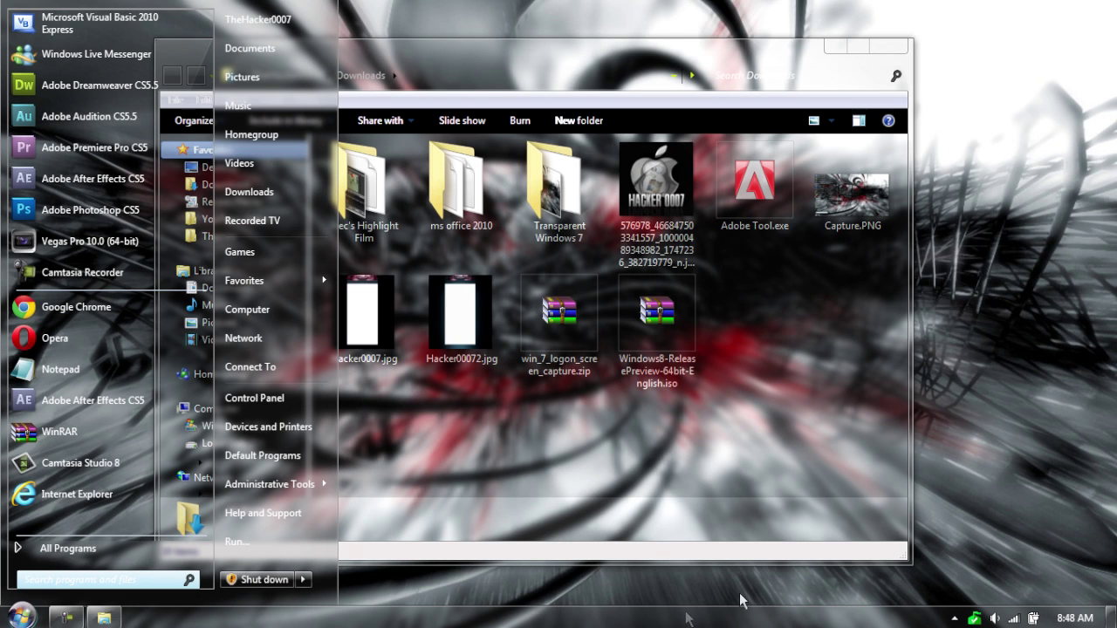
left_click(556, 210)
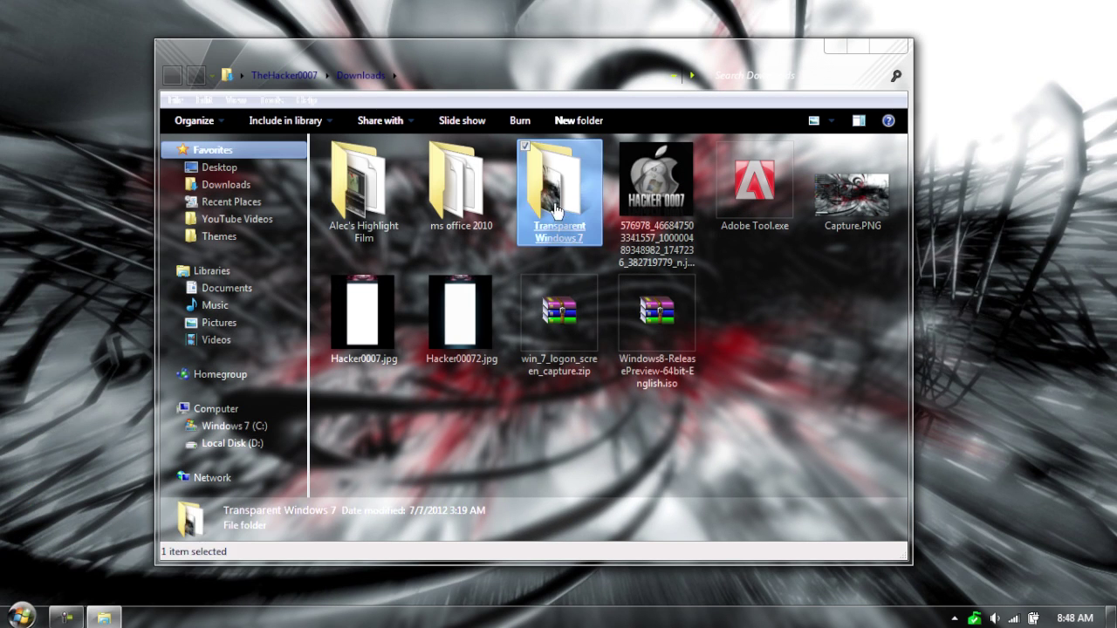
double_click(557, 209)
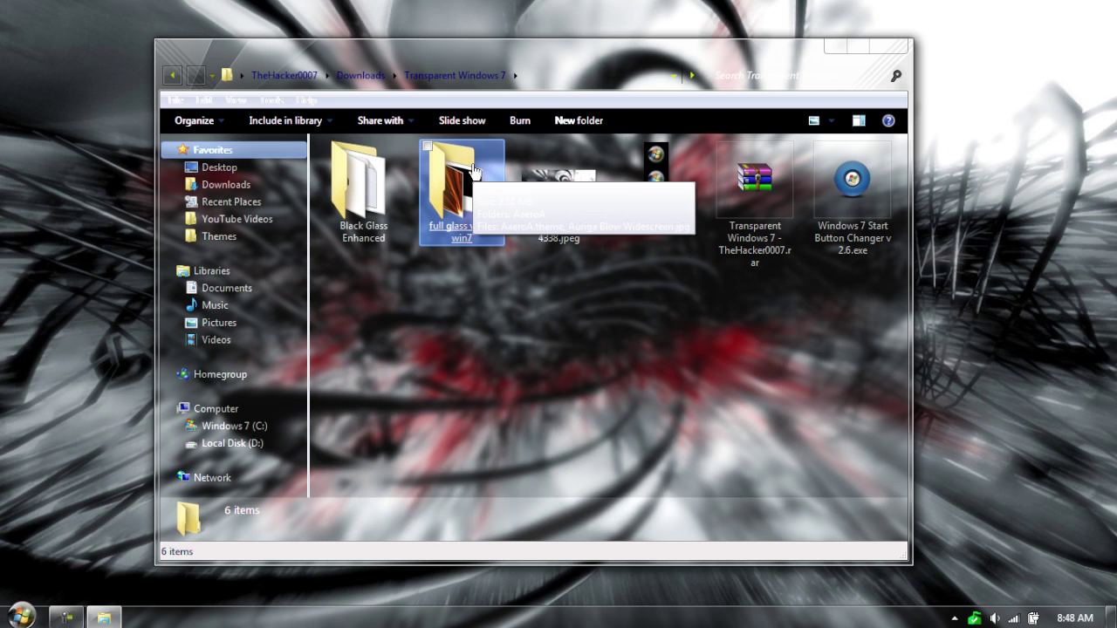
double_click(463, 196)
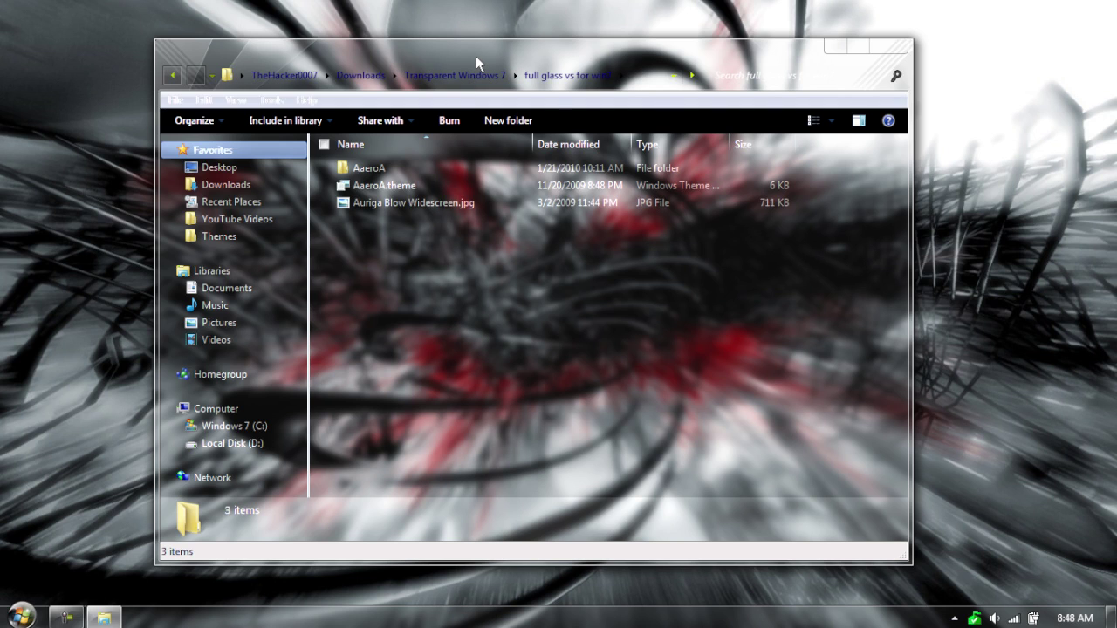
key("super+Right")
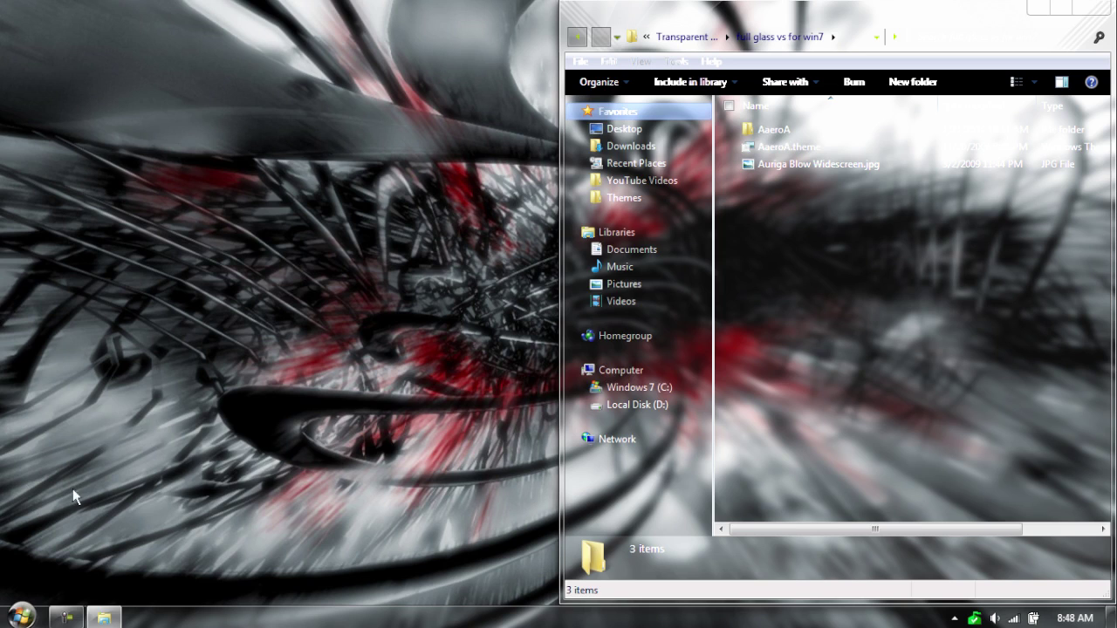
Open a second Explorer window docked to the left half of the desktop and show C:\Windows\Resources\Themes in it
left_click(28, 609)
left_click(236, 310)
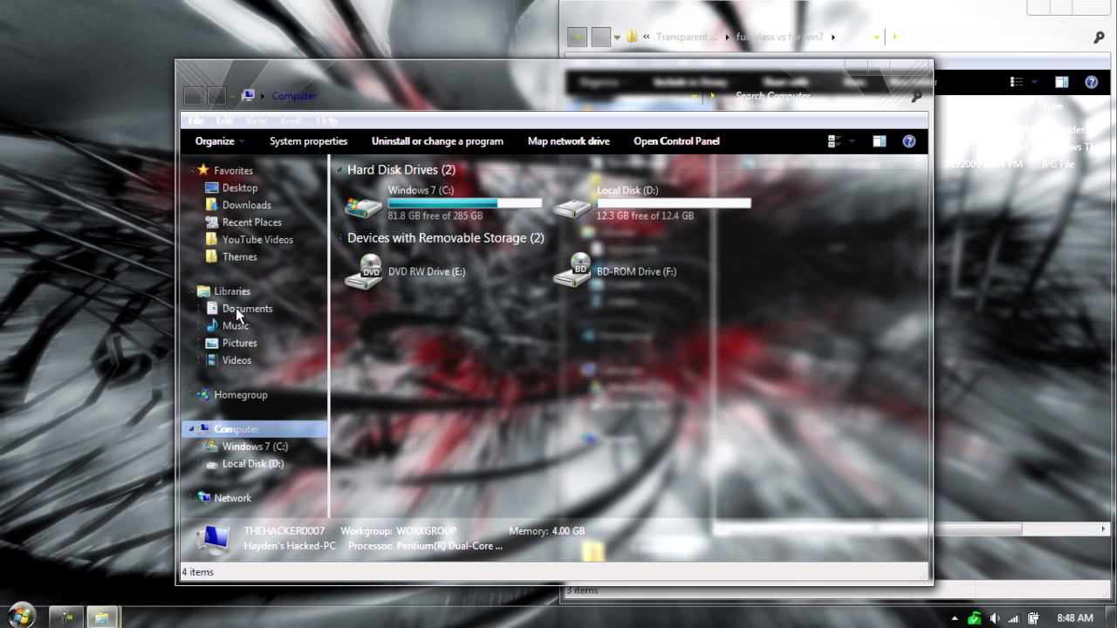
key("super+Left")
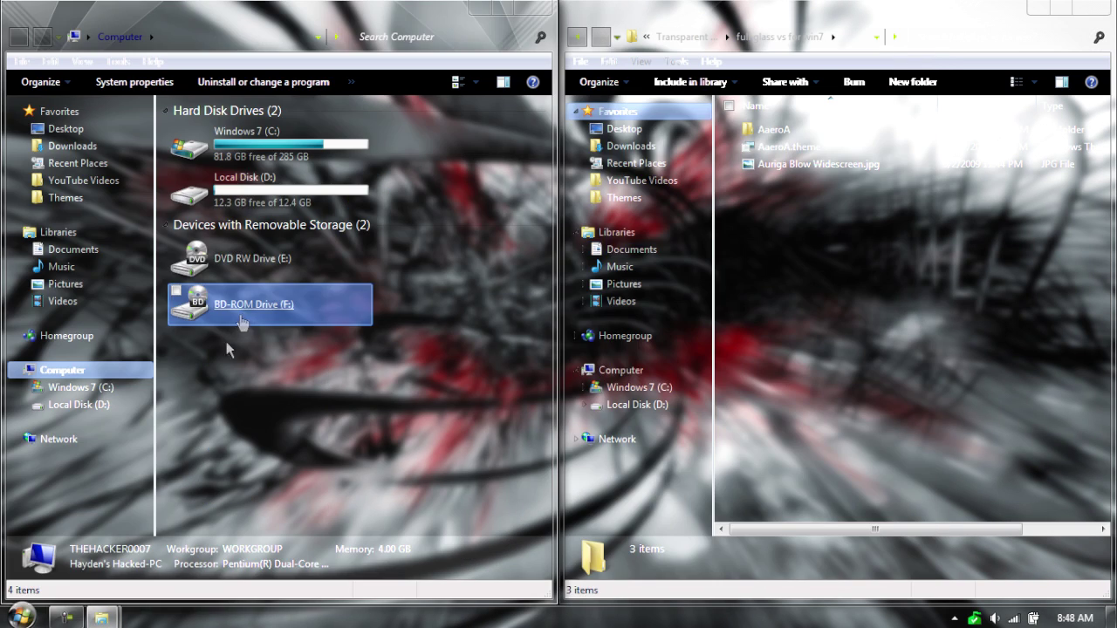
left_click(118, 386)
left_click(112, 198)
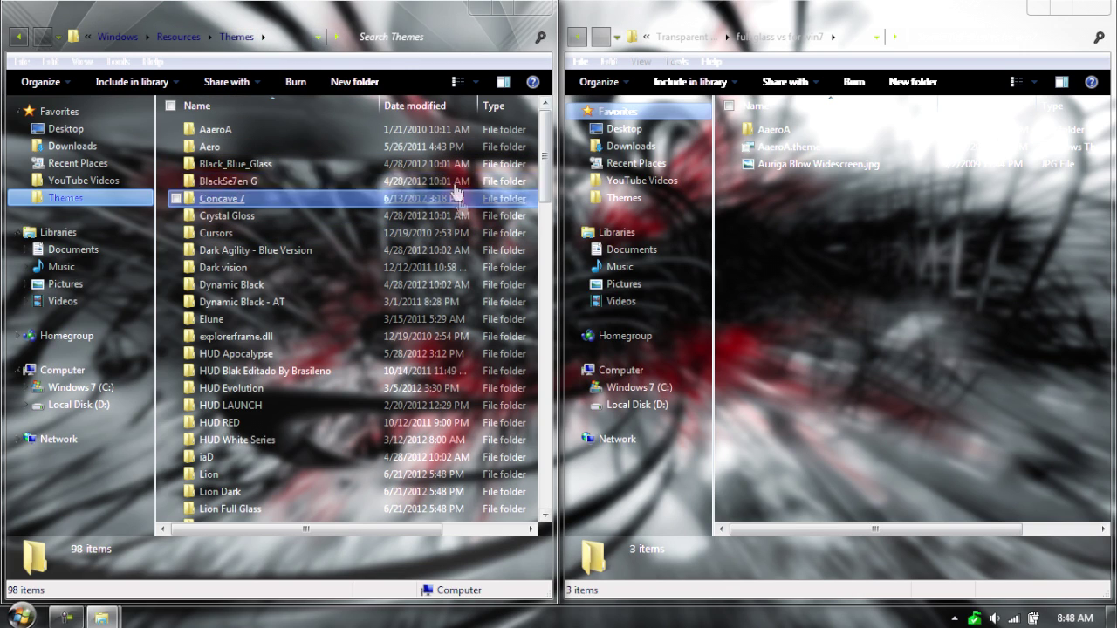
left_click(294, 42)
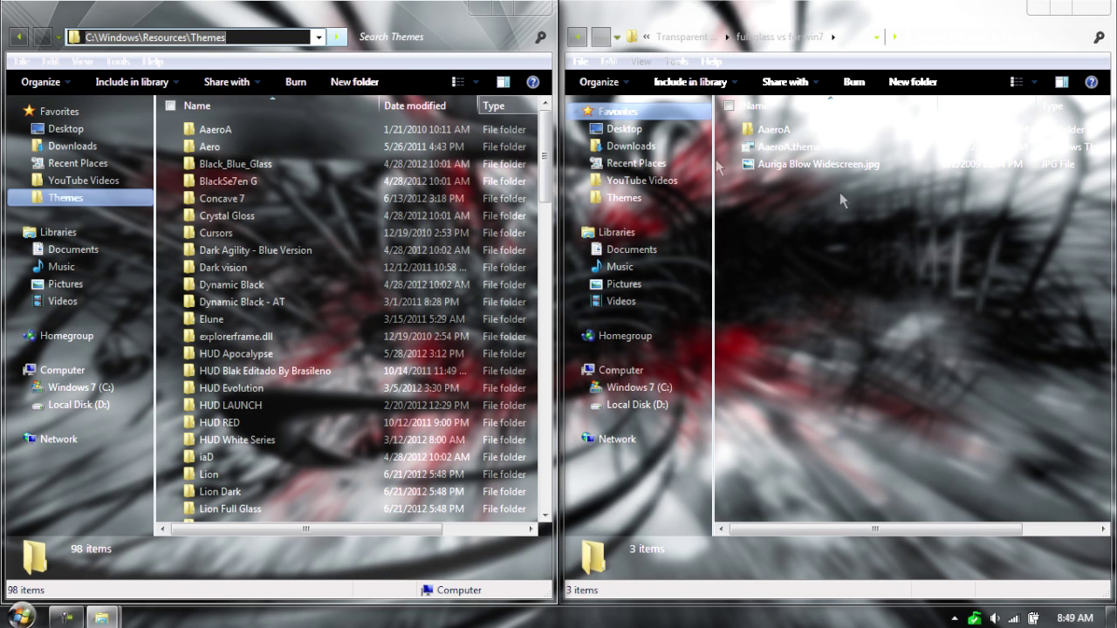
Try to copy the AaeroA folder and AaeroA.theme from "full glass vs for win7" into C:\Windows\Resources\Themes, cancelling the file replacement
left_click(868, 240)
left_click(737, 147)
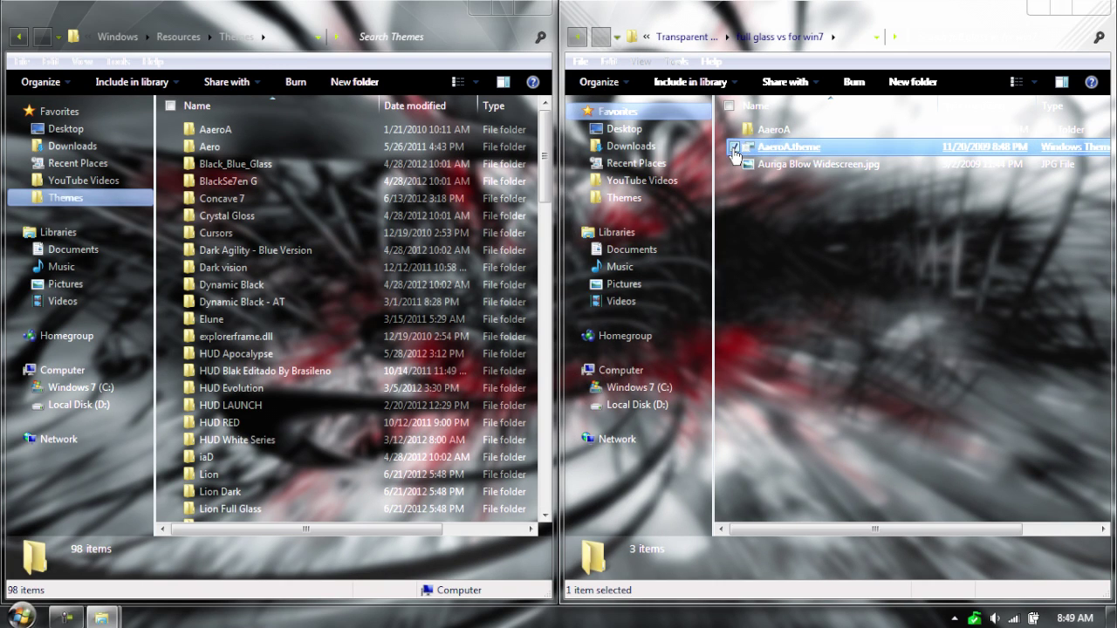
left_click(734, 130)
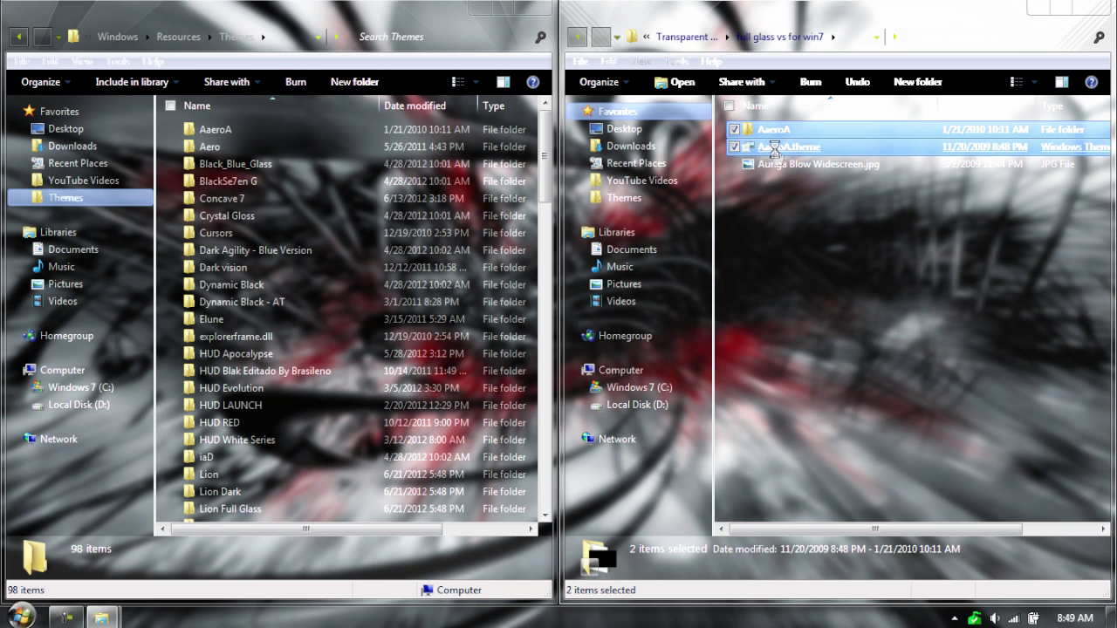
right_click(775, 148)
left_click(814, 508)
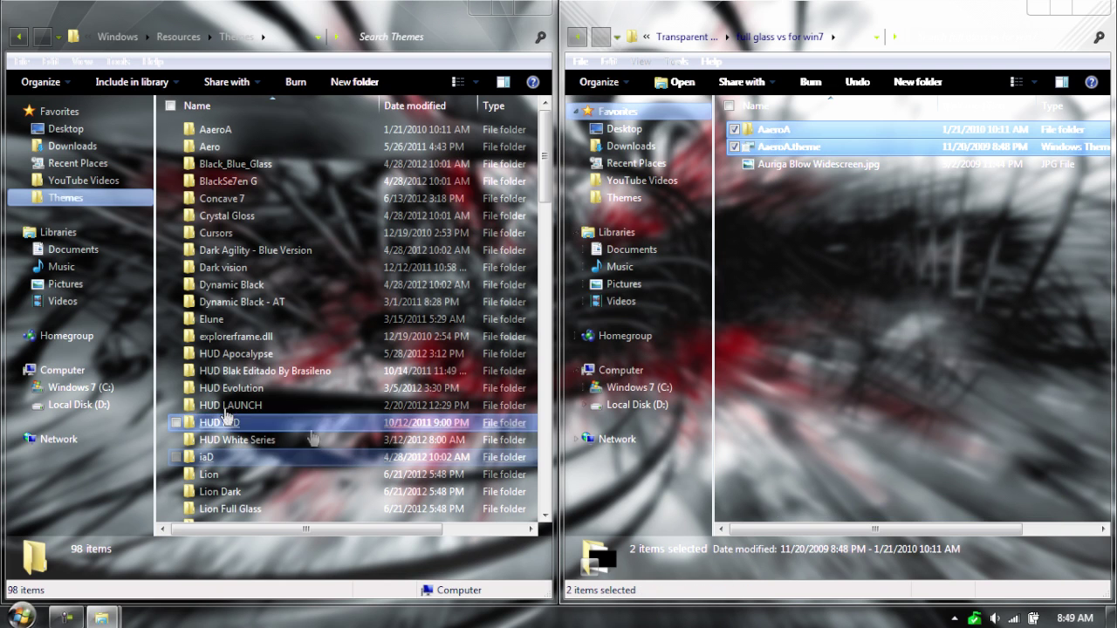
right_click(171, 317)
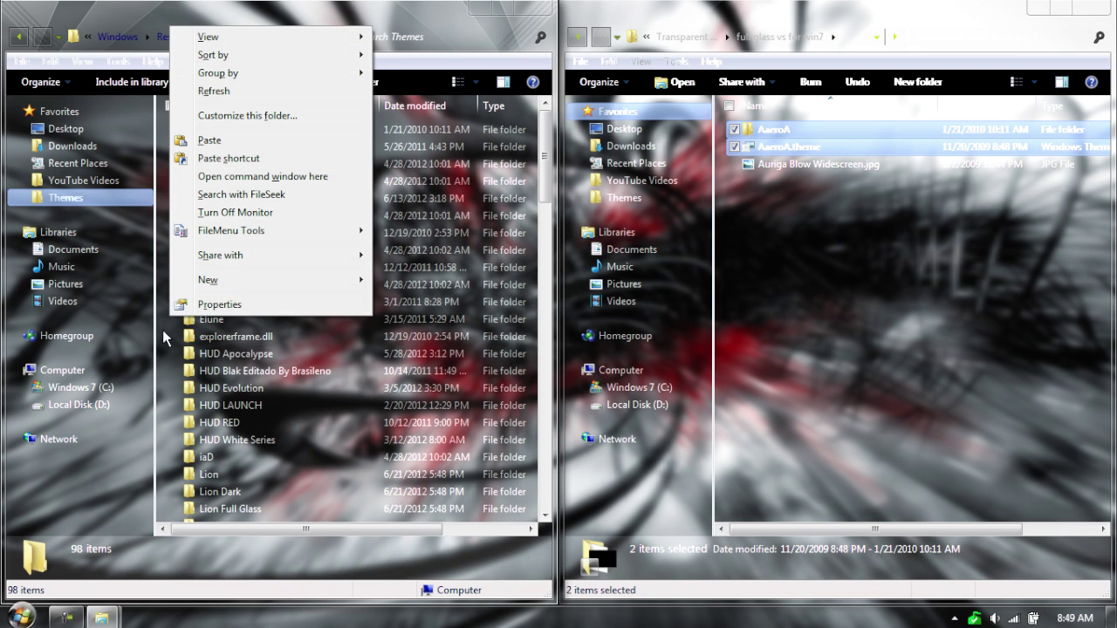
left_click(207, 140)
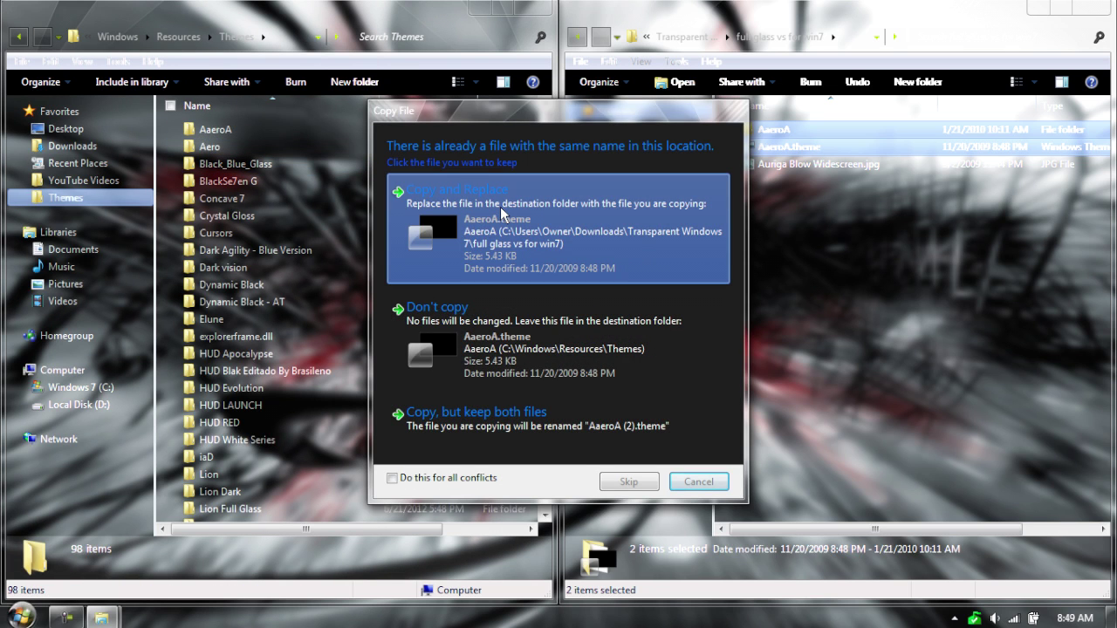
left_click(680, 480)
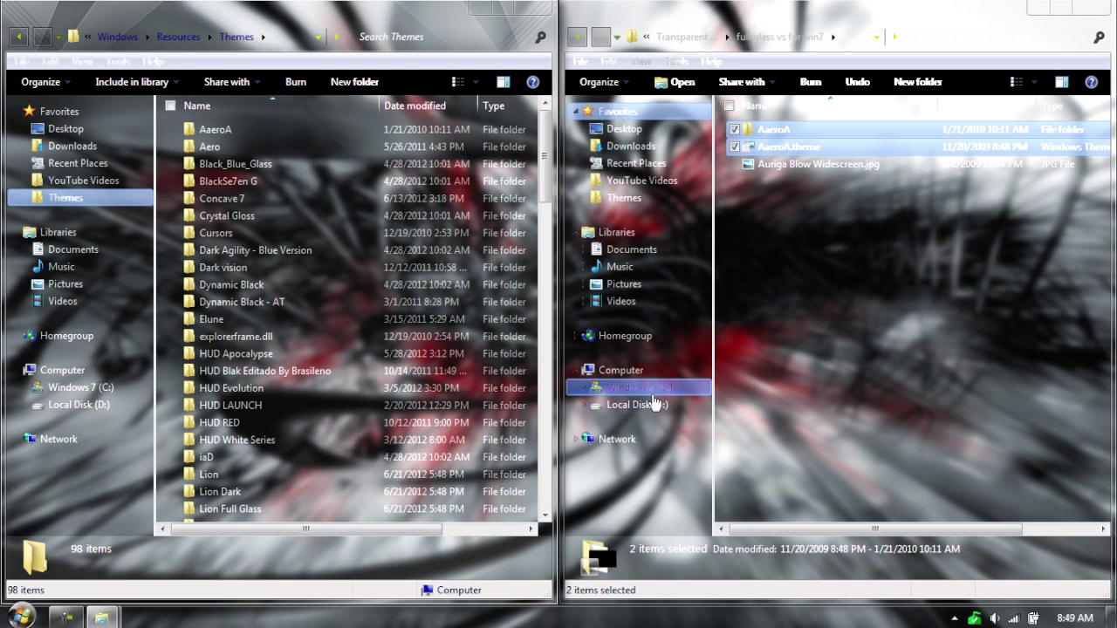
Locate AaeroA.theme in the Themes folder and close both Explorer windows
scroll(535, 206, "down", 1)
scroll(535, 206, "down", 11)
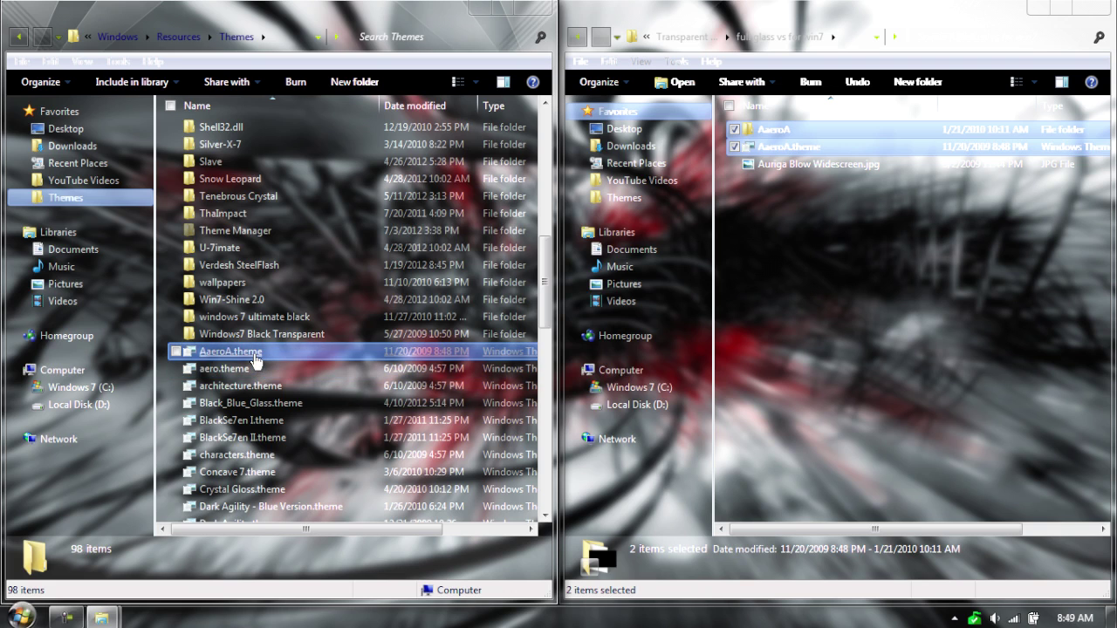
left_click(534, 10)
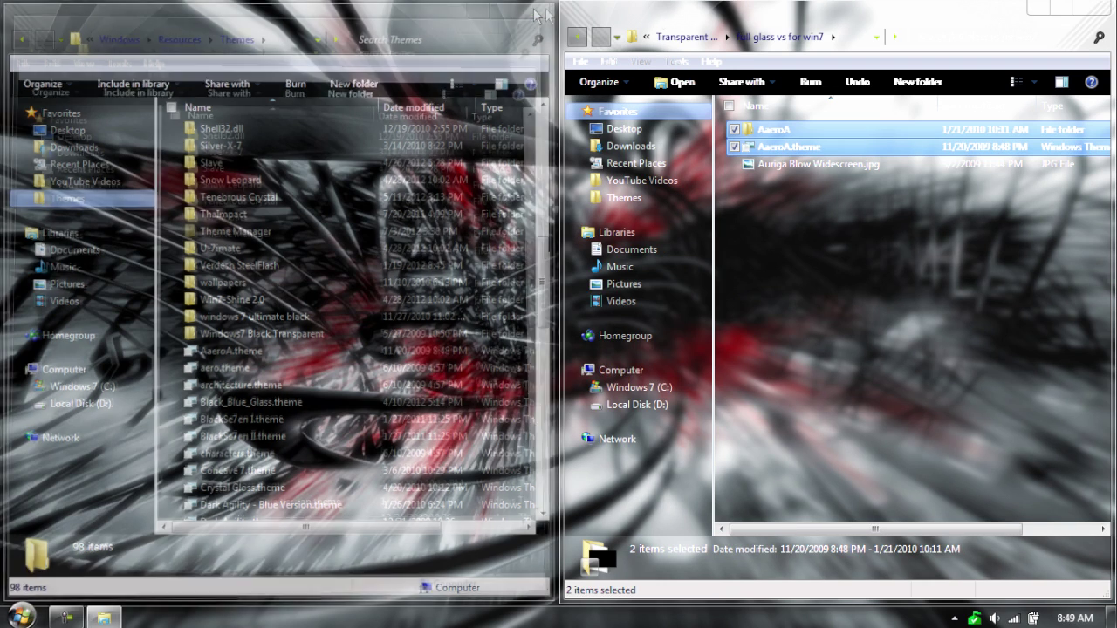
left_click(1087, 11)
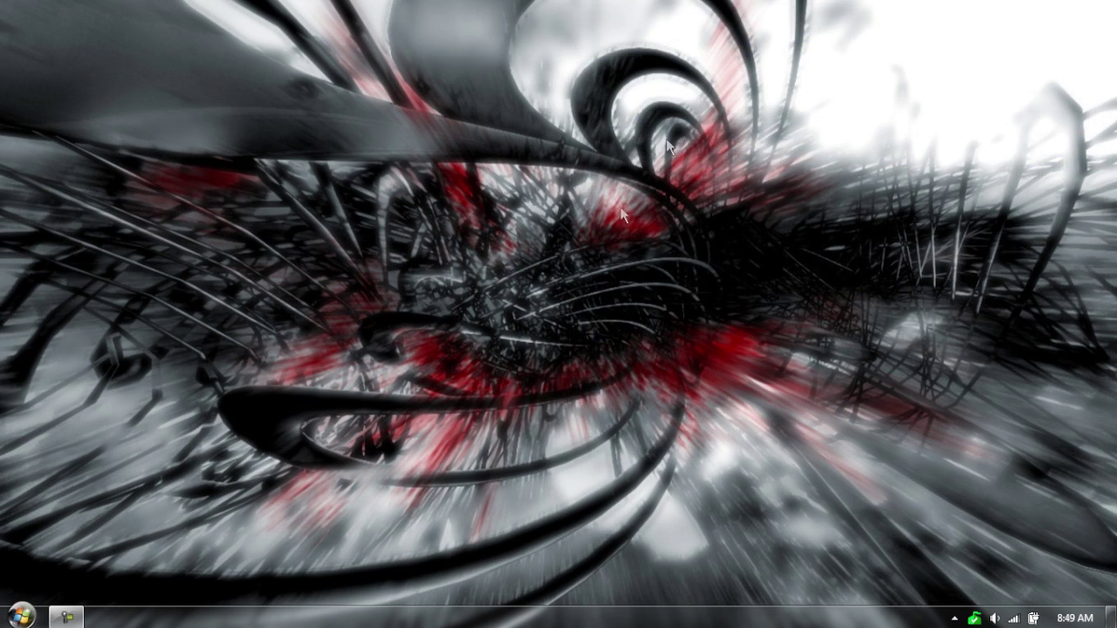
Open Downloads > Transparent Windows 7 > Black Glass Enhanced and run BlackGlassEnhanced.exe, agreeing to replace the instance already running
left_click(22, 616)
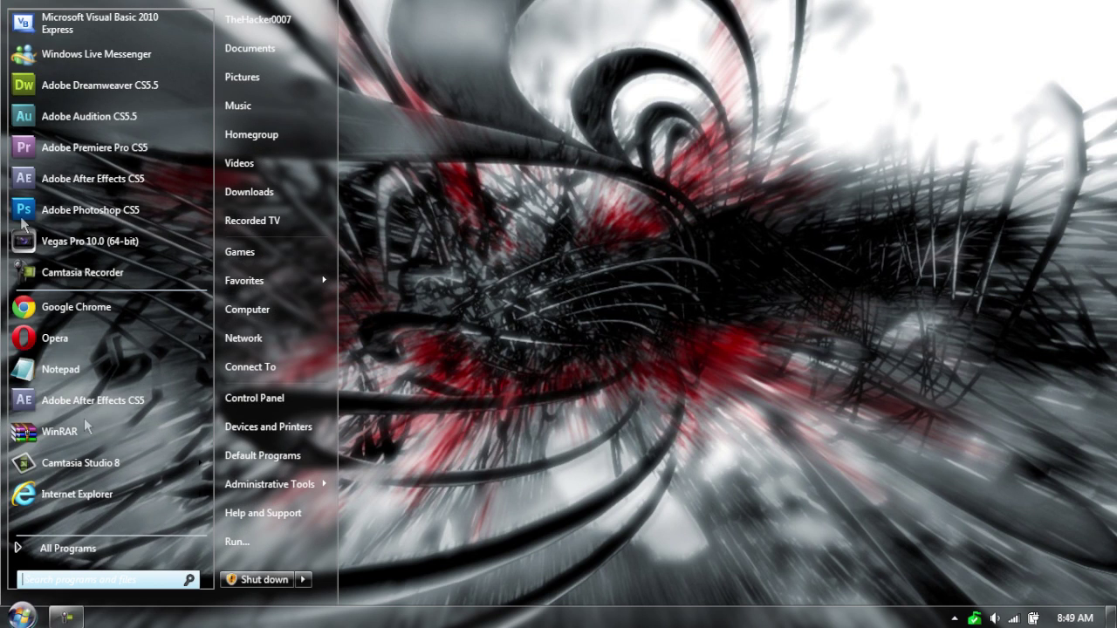
left_click(248, 48)
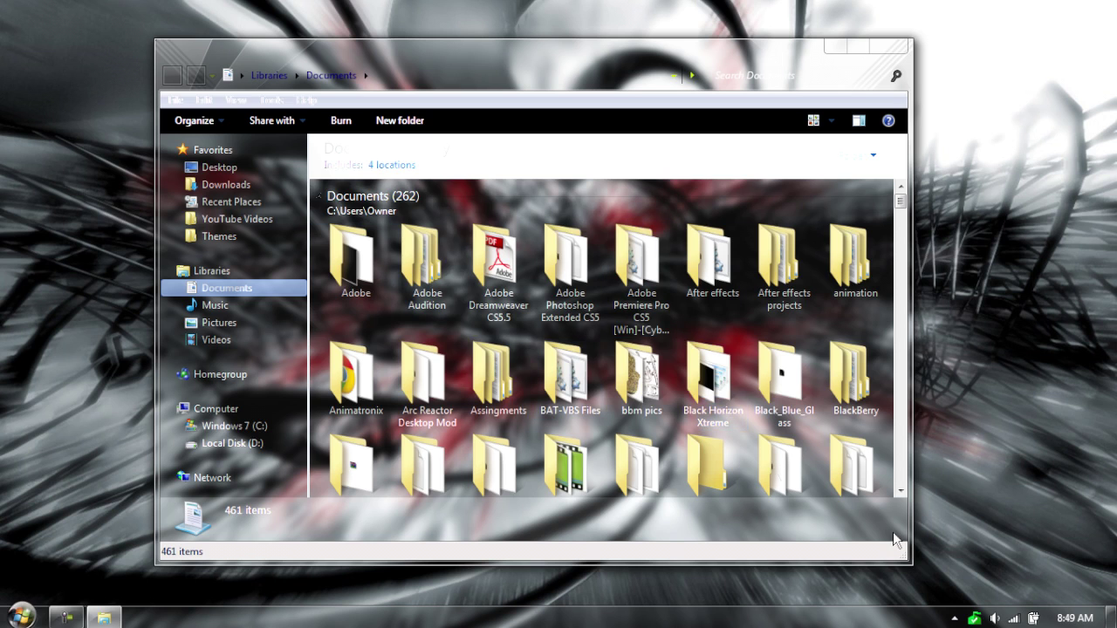
left_click(954, 617)
left_click(954, 618)
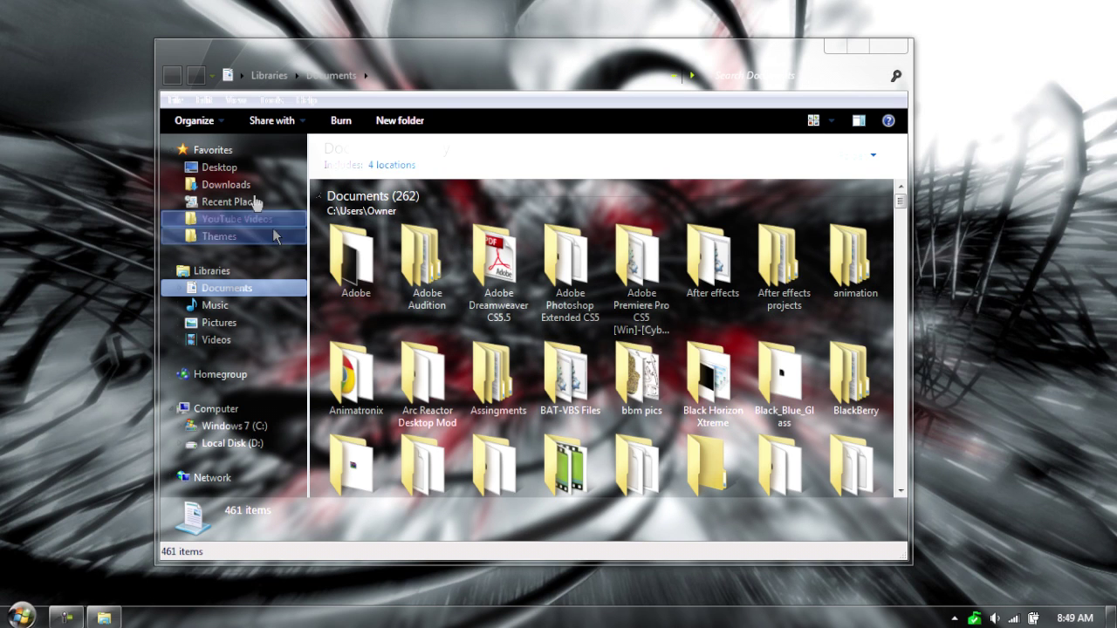
left_click(228, 185)
double_click(562, 183)
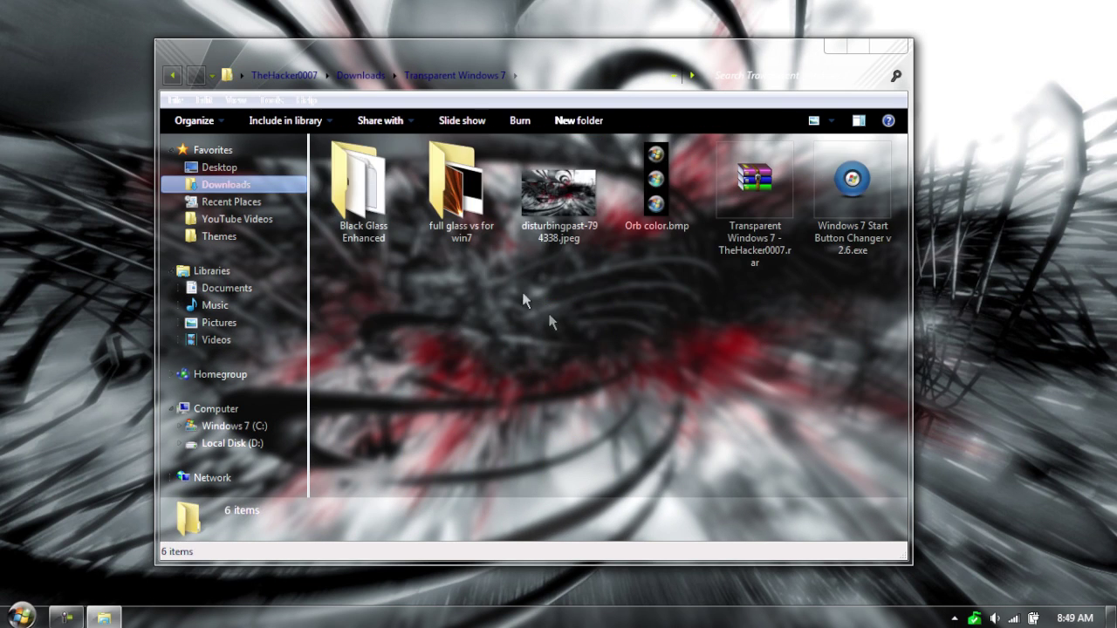
double_click(363, 188)
double_click(405, 185)
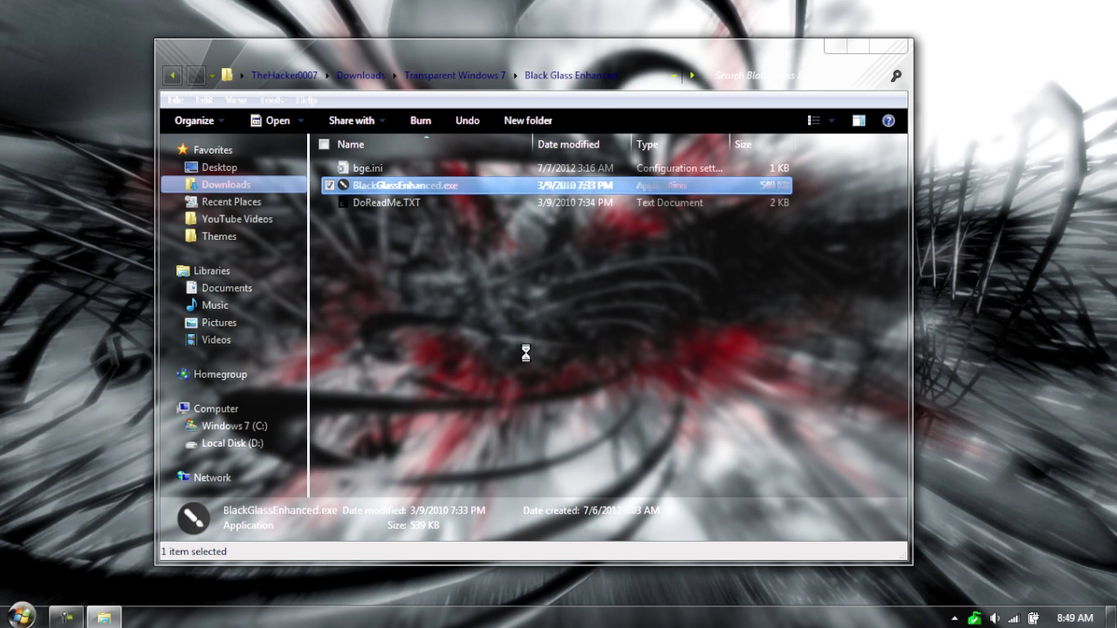
left_click(558, 364)
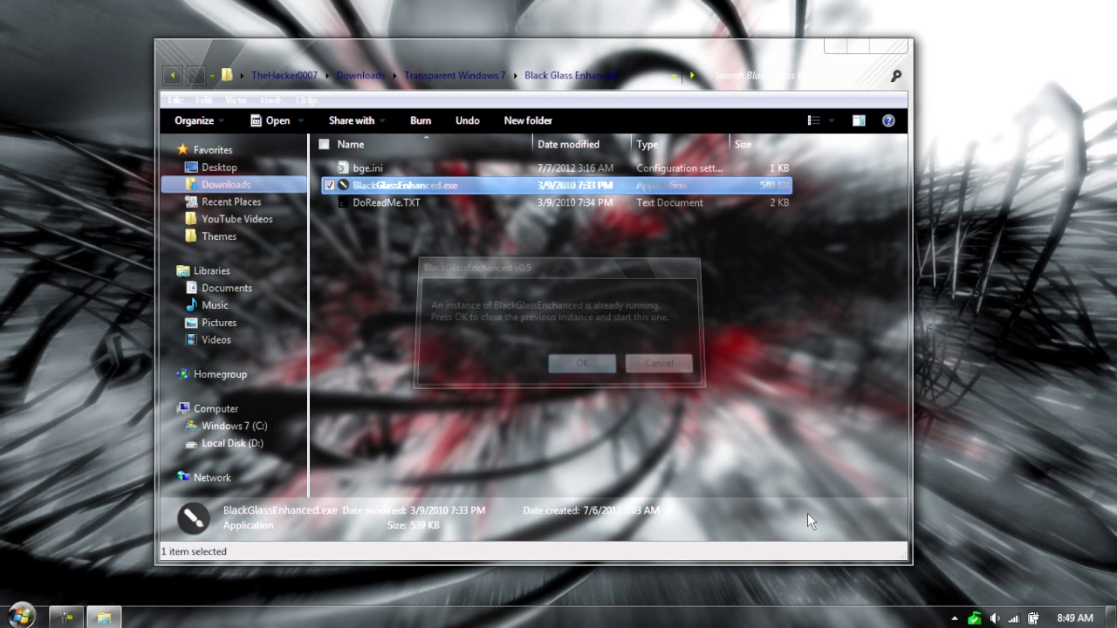
Exit the running Black Glass Enhanced through its hidden notification icon and close the Explorer window
left_click(954, 616)
right_click(987, 533)
left_click(1004, 566)
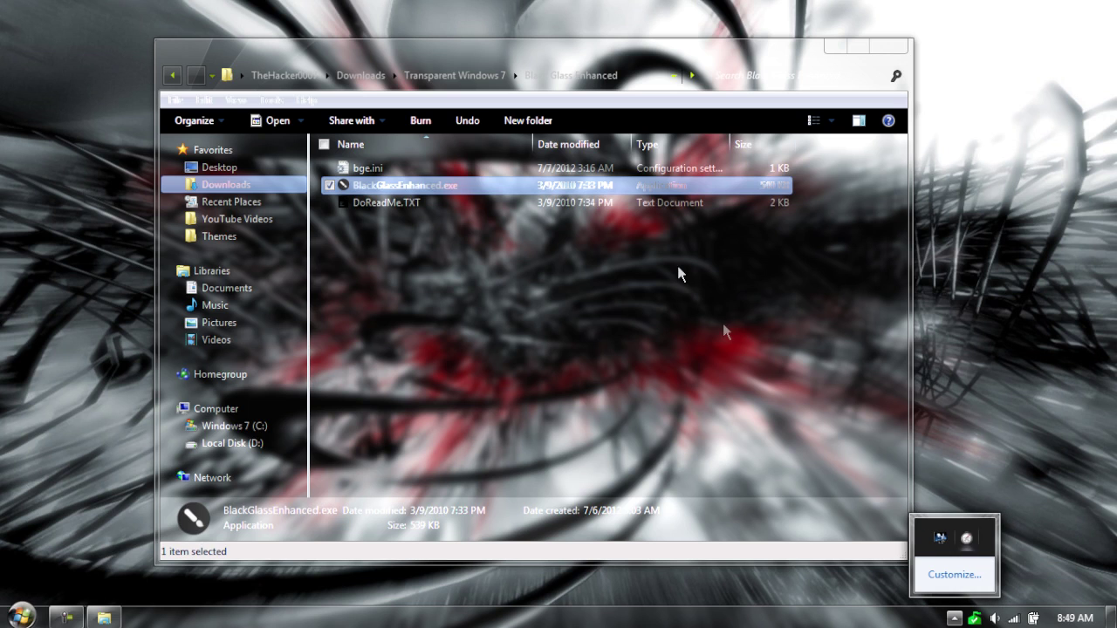
left_click(889, 45)
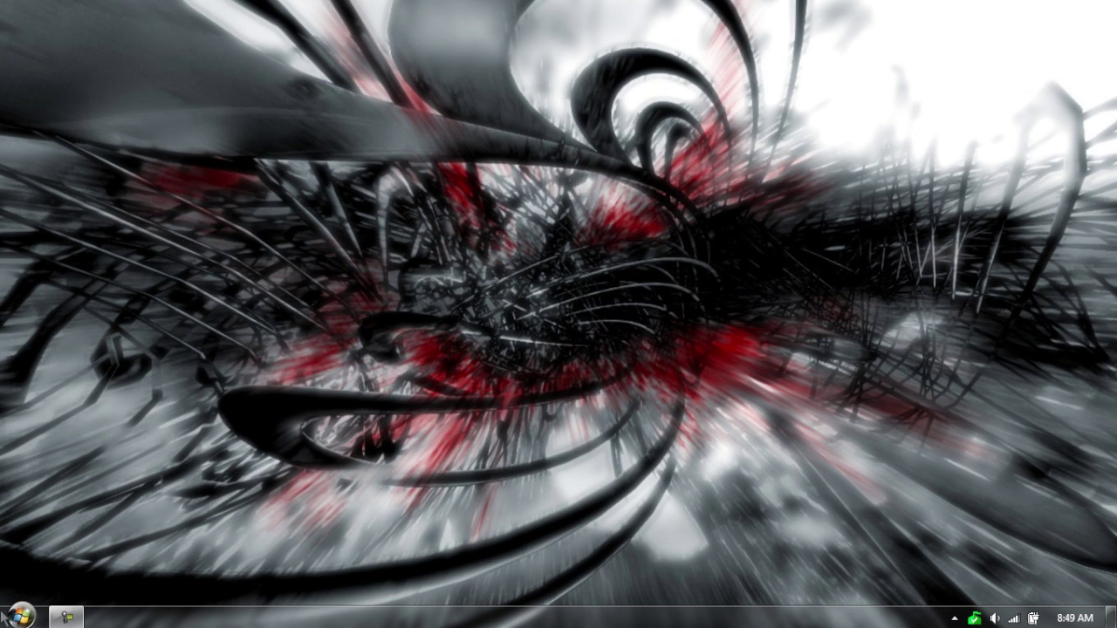
Open the Documents library and go to Downloads > Transparent Windows 7 > Black Glass Enhanced
left_click(22, 616)
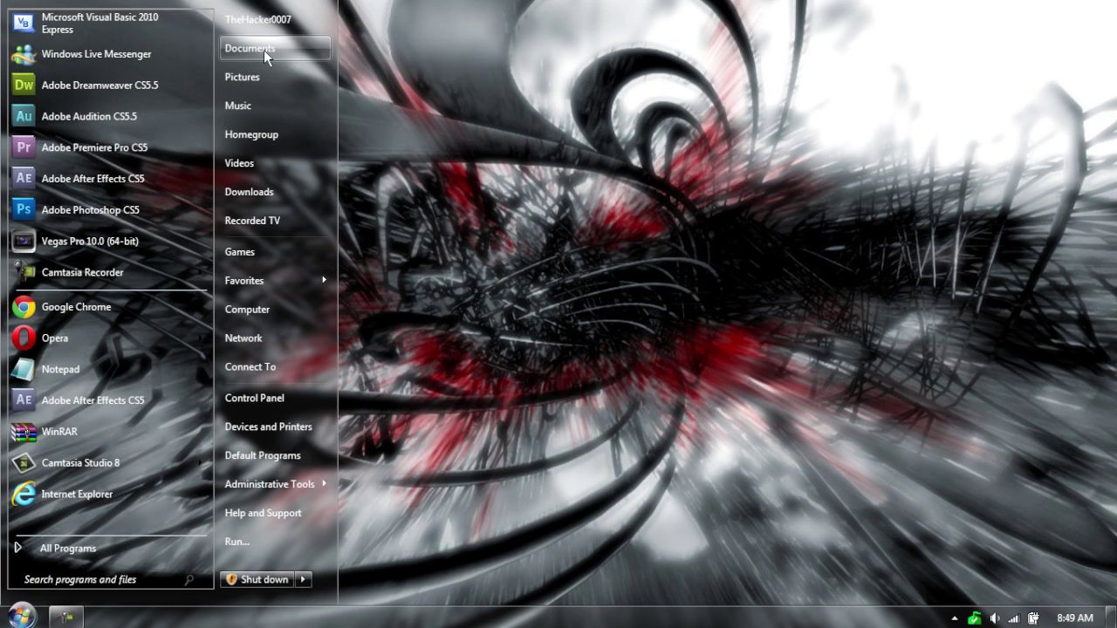
left_click(263, 50)
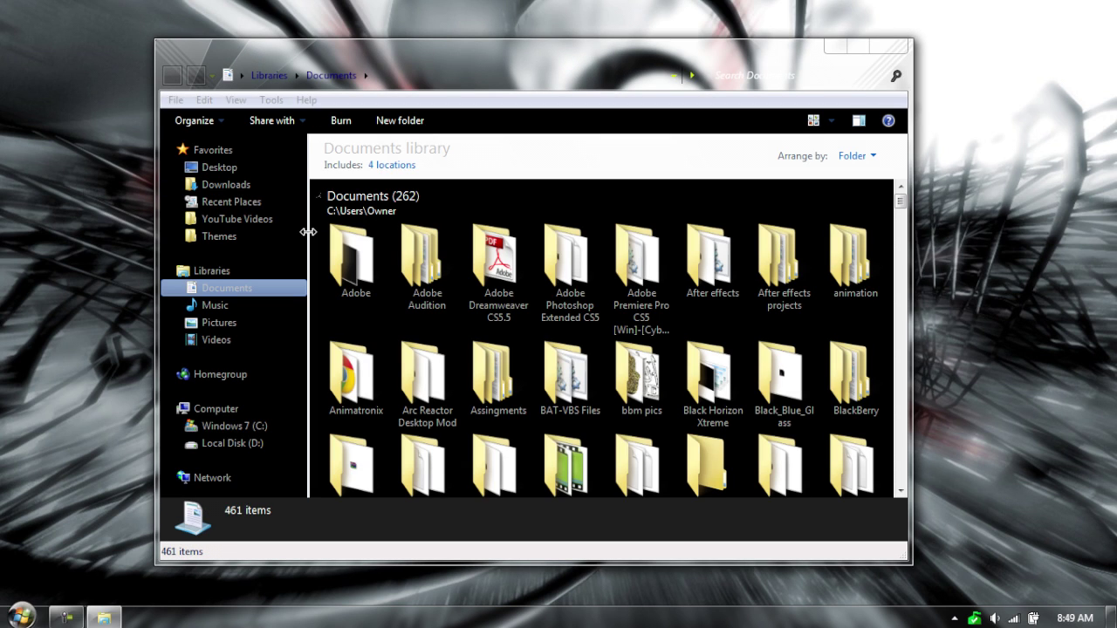
left_click(274, 183)
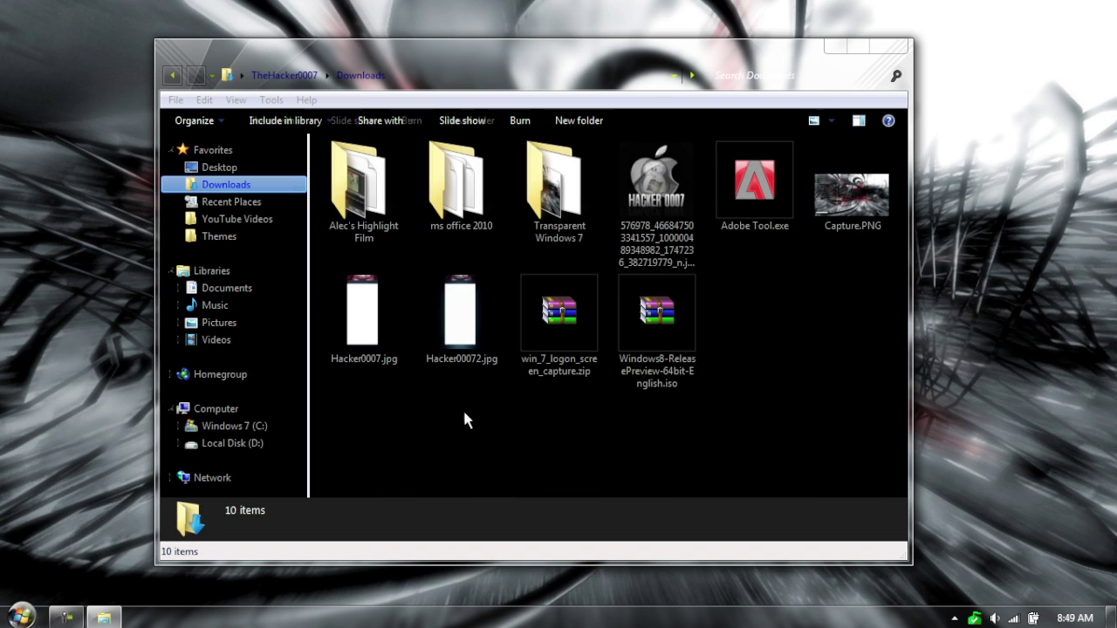
double_click(598, 180)
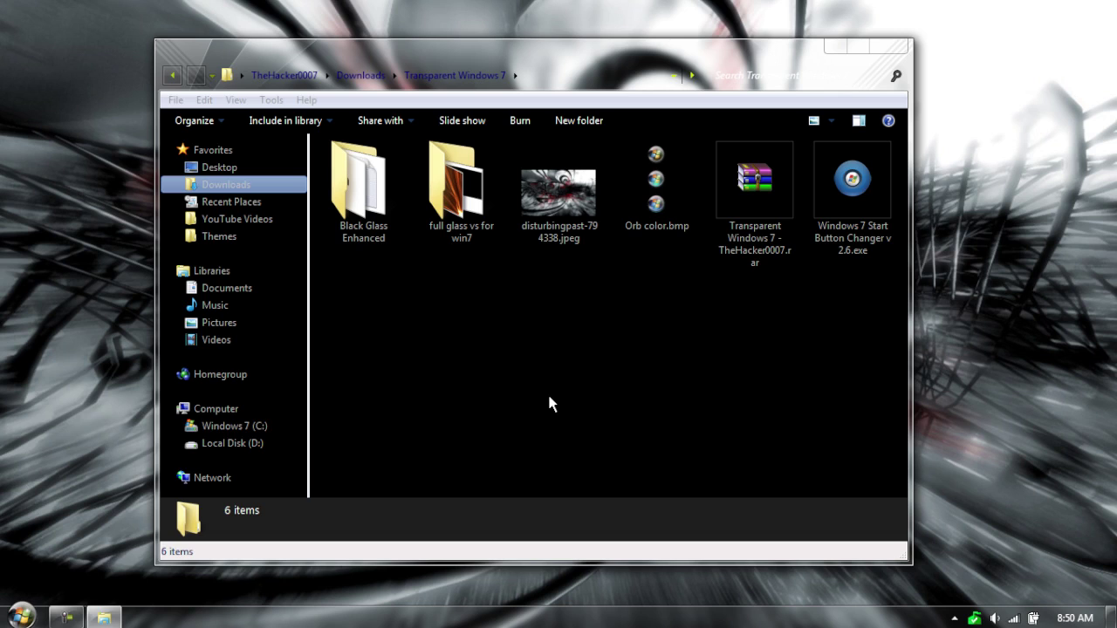
double_click(340, 223)
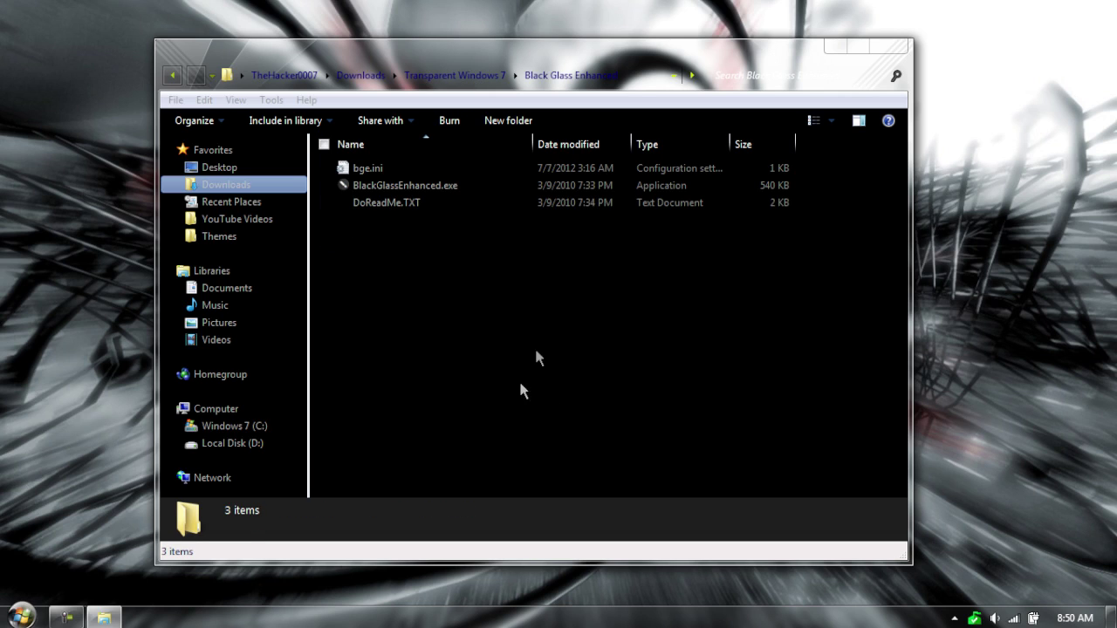
Run BlackGlassEnhanced.exe, check for its icon among the hidden notification icons, and close the folder window
left_click(777, 186)
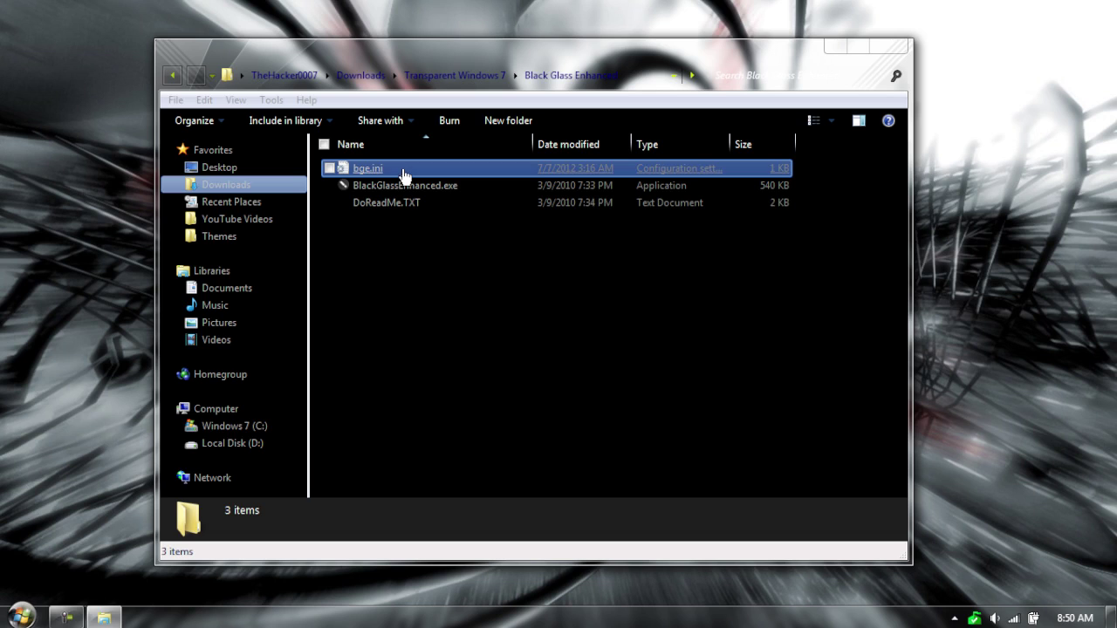
mouse_move(418, 194)
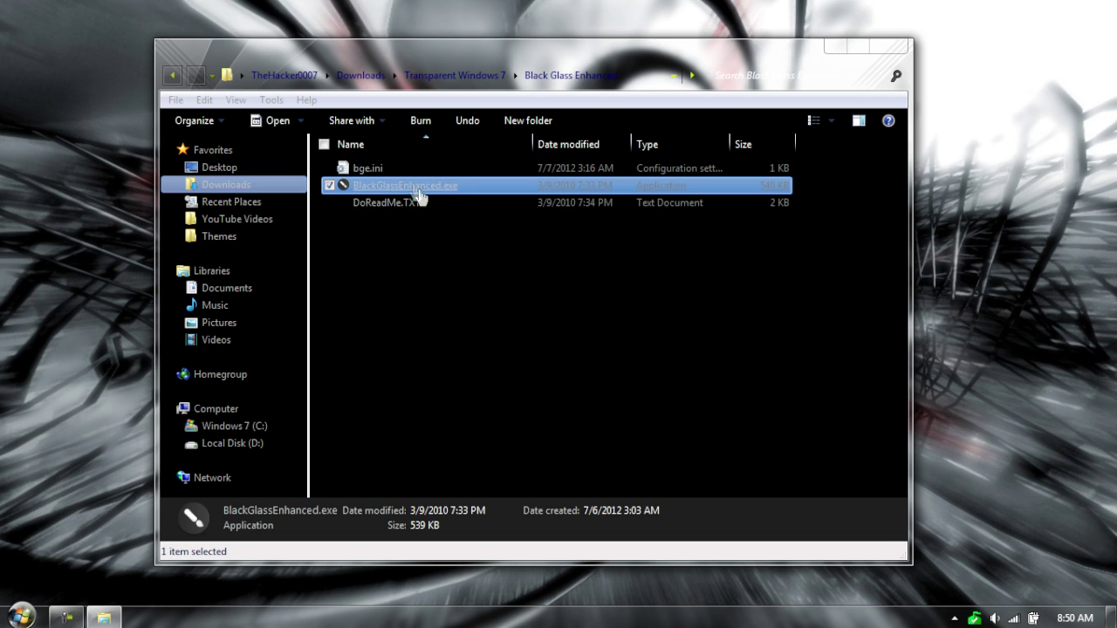
left_click(953, 618)
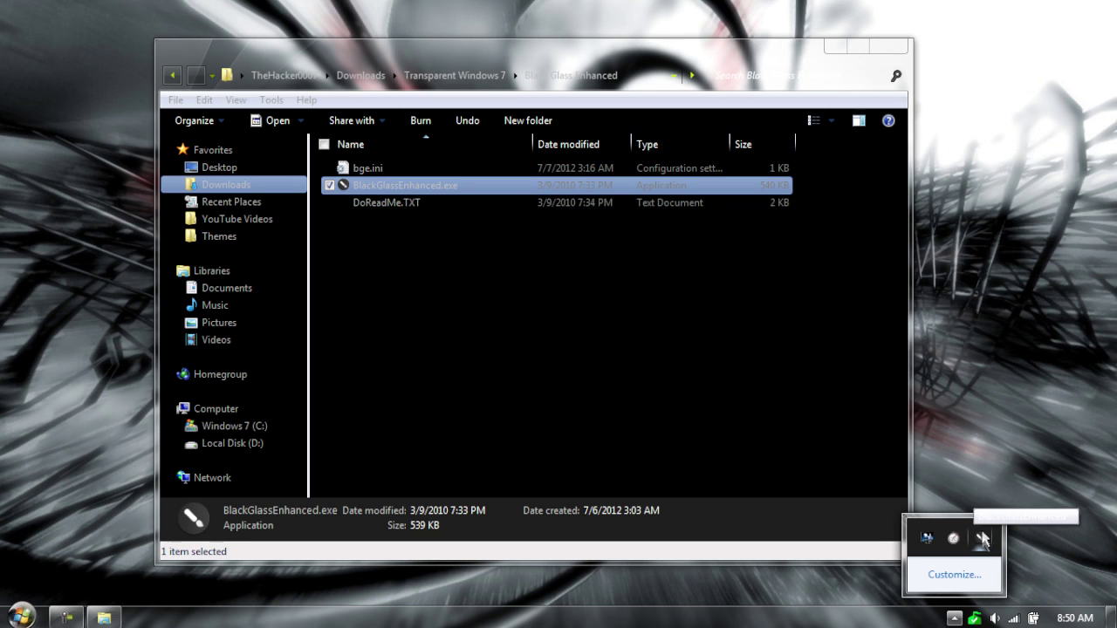
left_click(889, 47)
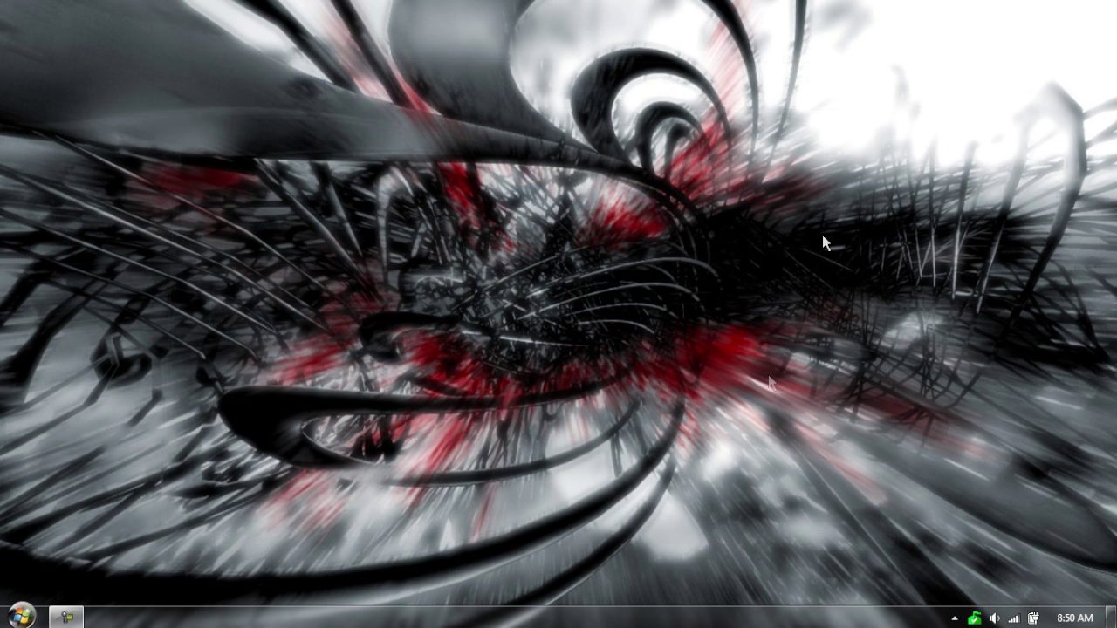
Open Windows Task Manager, examine the running processes around the BlackGlassEnhanced entry, and close Task Manager
right_click(691, 606)
left_click(728, 554)
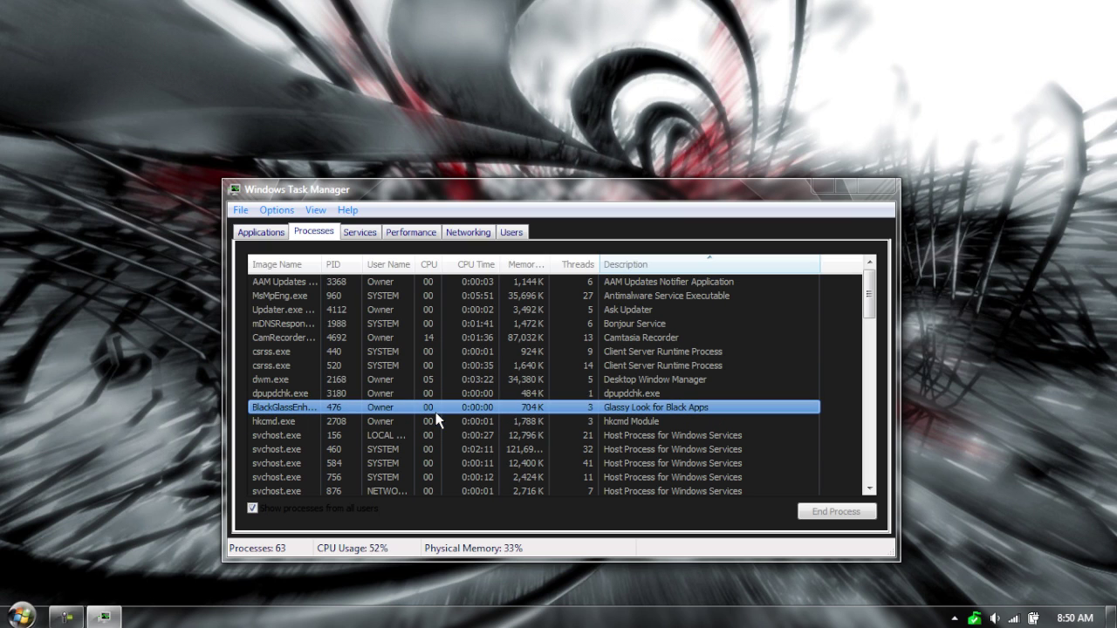
left_click_drag(869, 298, 892, 301)
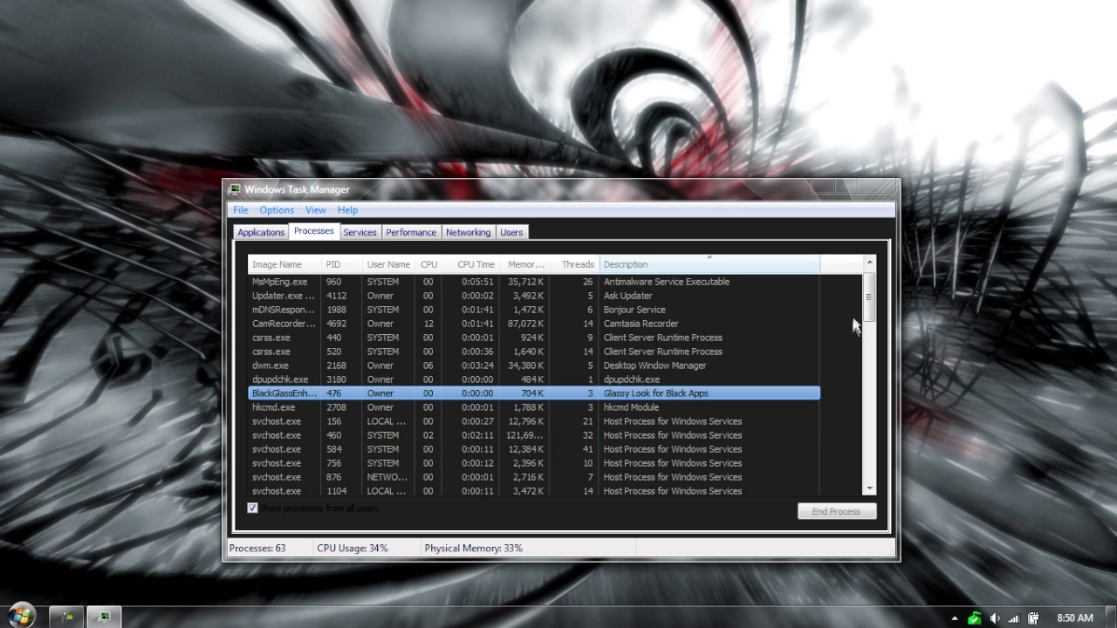
left_click(877, 188)
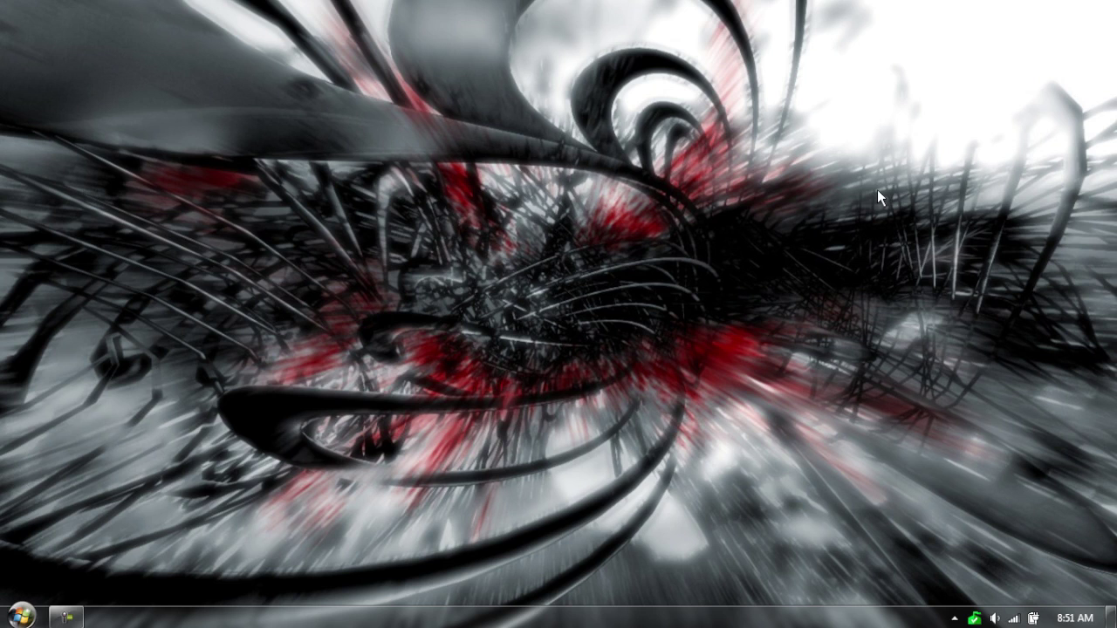
Open the Options window of Black Glass Enhanced from its hidden notification icon
left_click(35, 619)
left_click(35, 620)
left_click(959, 621)
left_click(954, 617)
left_click(954, 618)
right_click(928, 540)
left_click(943, 549)
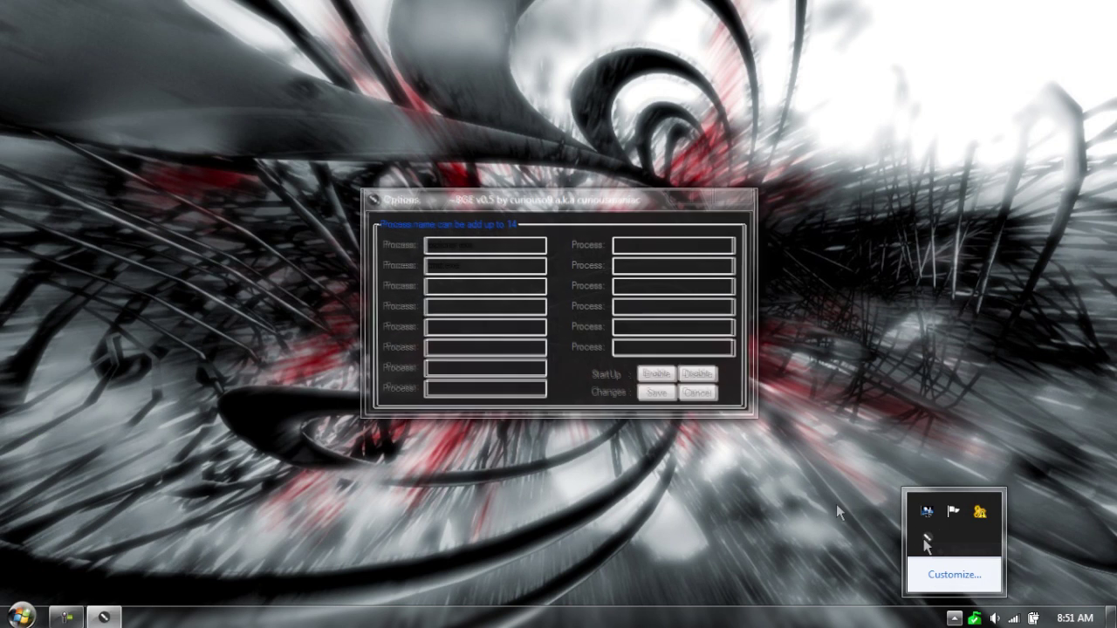
Examine the explorer.exe and cmd.exe process entries in the Options window and put the cursor in the third Process field
left_click_drag(516, 247, 399, 252)
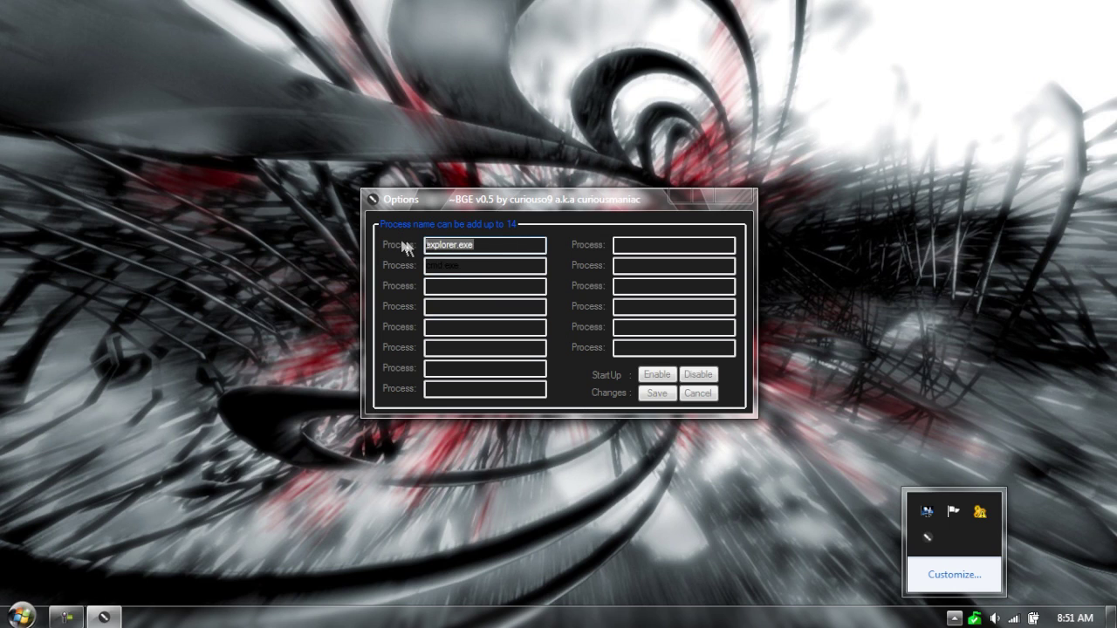
left_click_drag(487, 267, 404, 268)
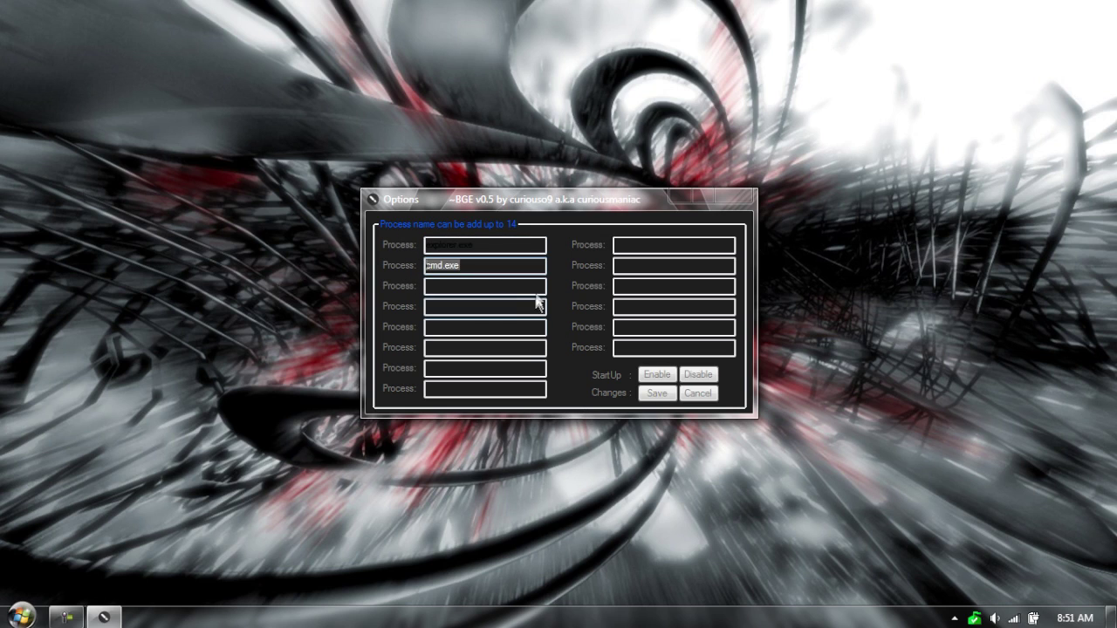
left_click(506, 304)
key("shift+Tab")
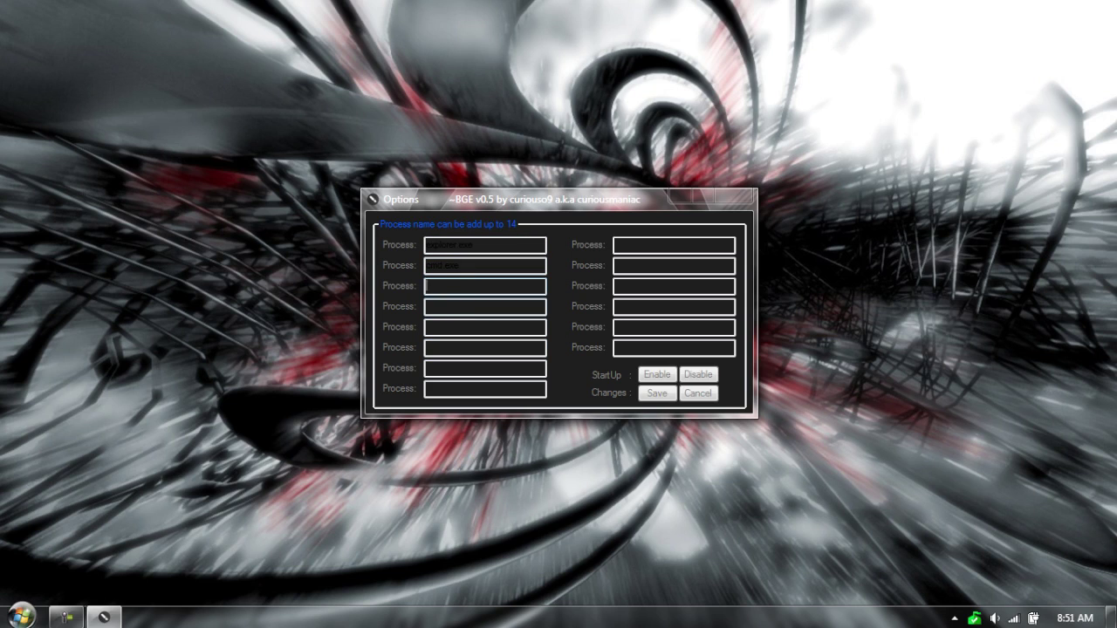
Run cmd to open a Command Prompt window, move it over the desktop to examine its glass transparency, and close it
left_click(21, 616)
left_click(269, 546)
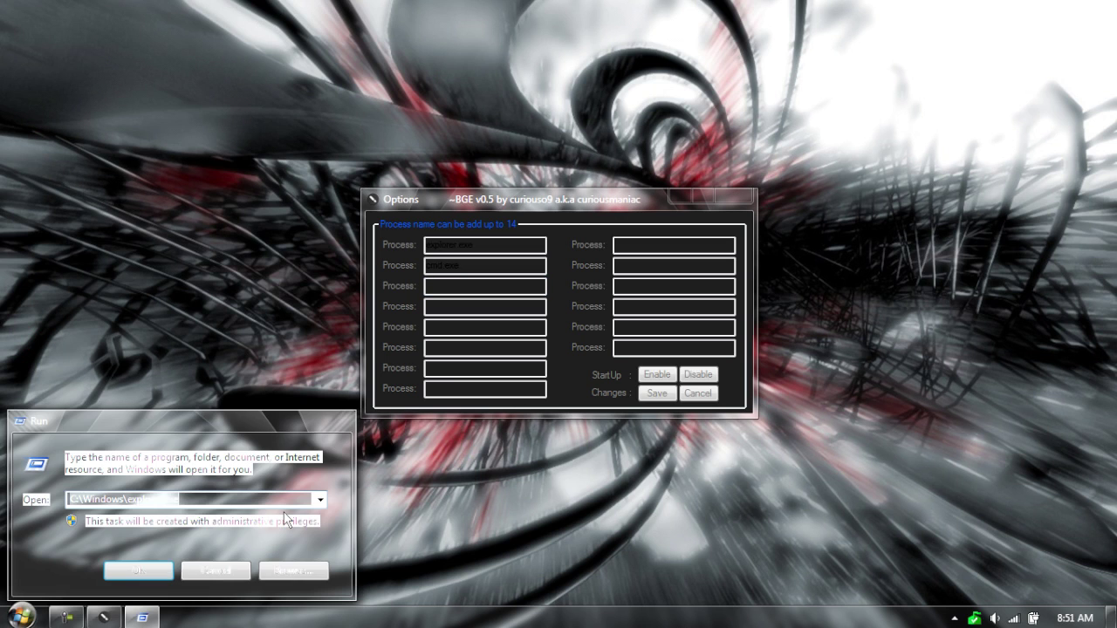
type("cmd")
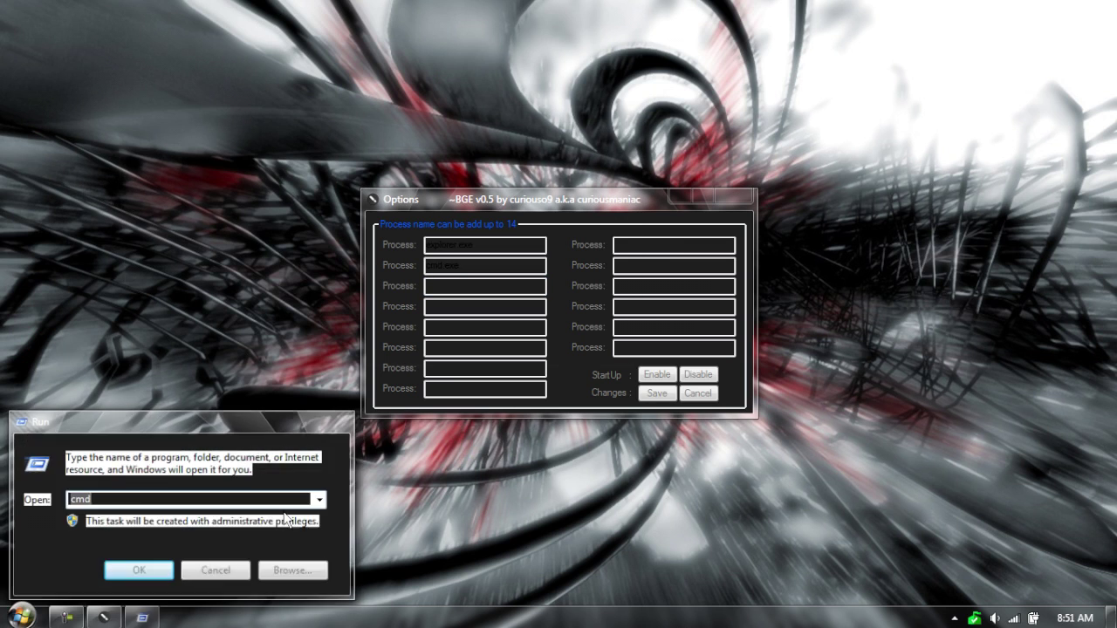
key("Return")
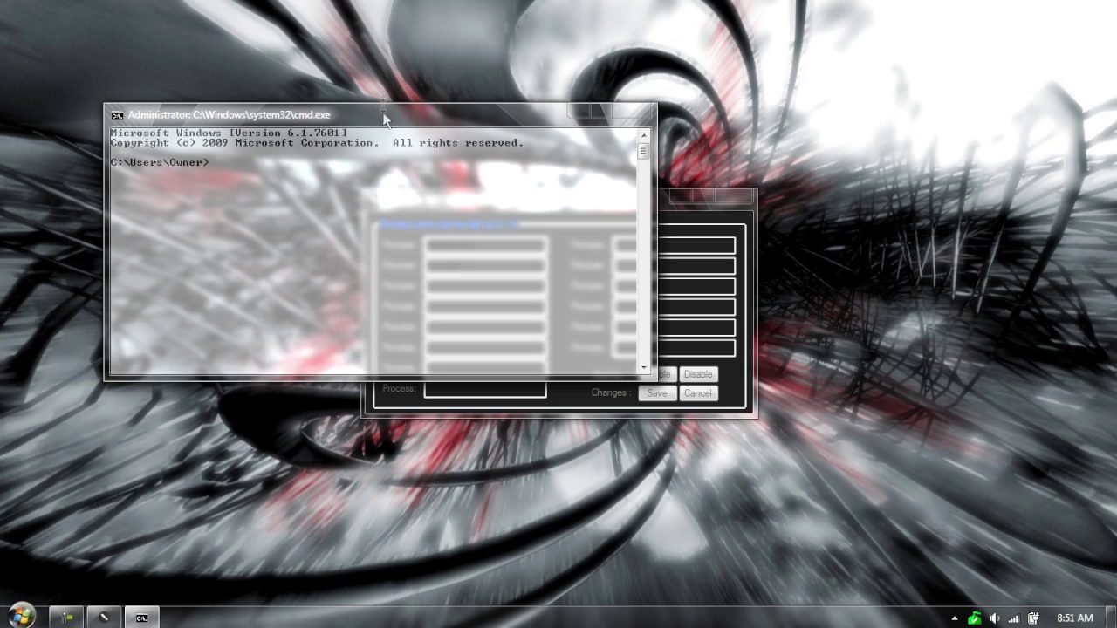
left_click_drag(384, 115, 377, 156)
left_click(627, 144)
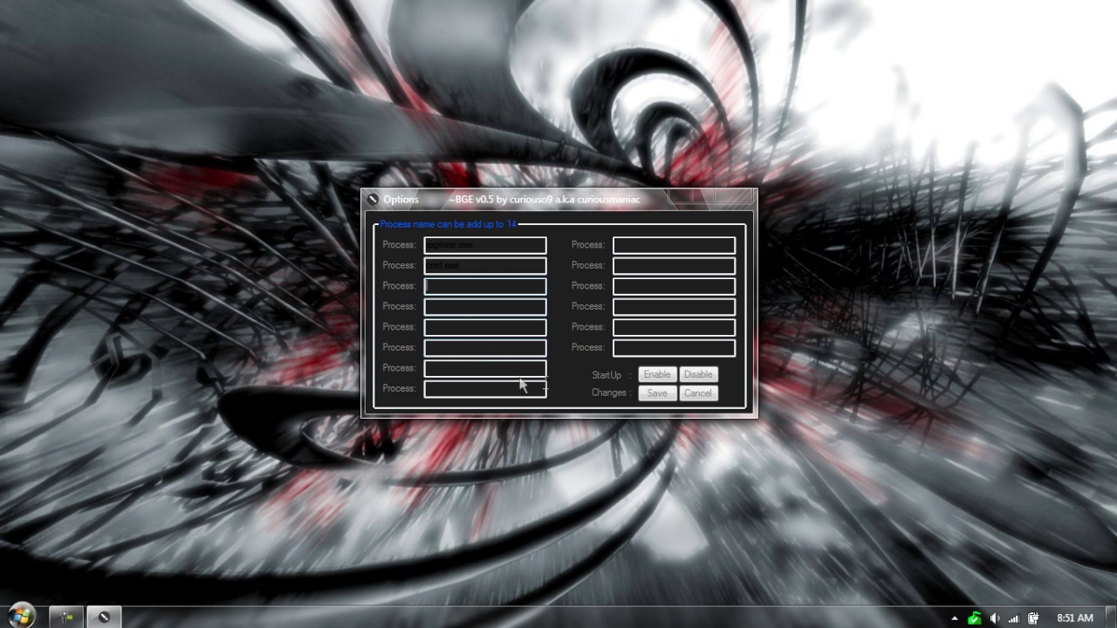
Enable Black Glass Enhanced to run at Windows startup and save the changes in its Options window
left_click(655, 373)
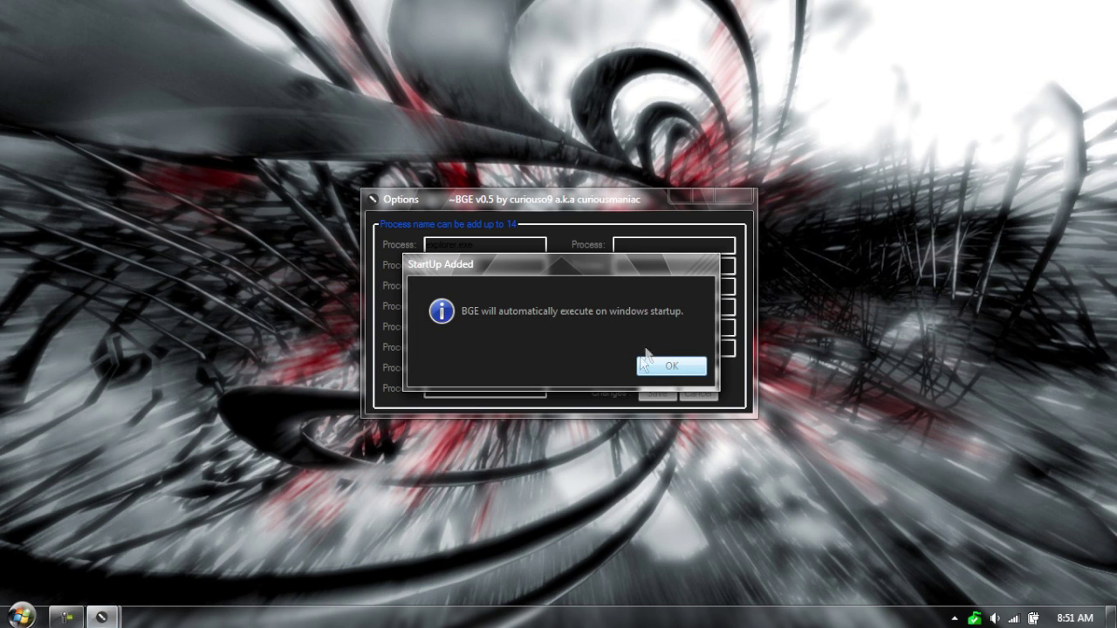
left_click(696, 371)
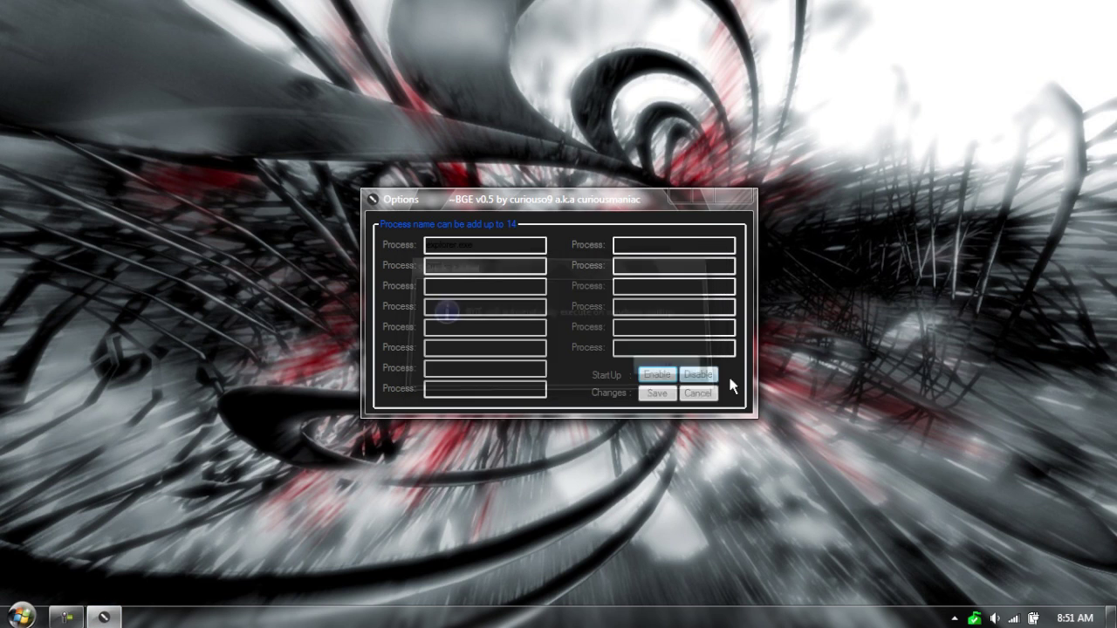
left_click(653, 393)
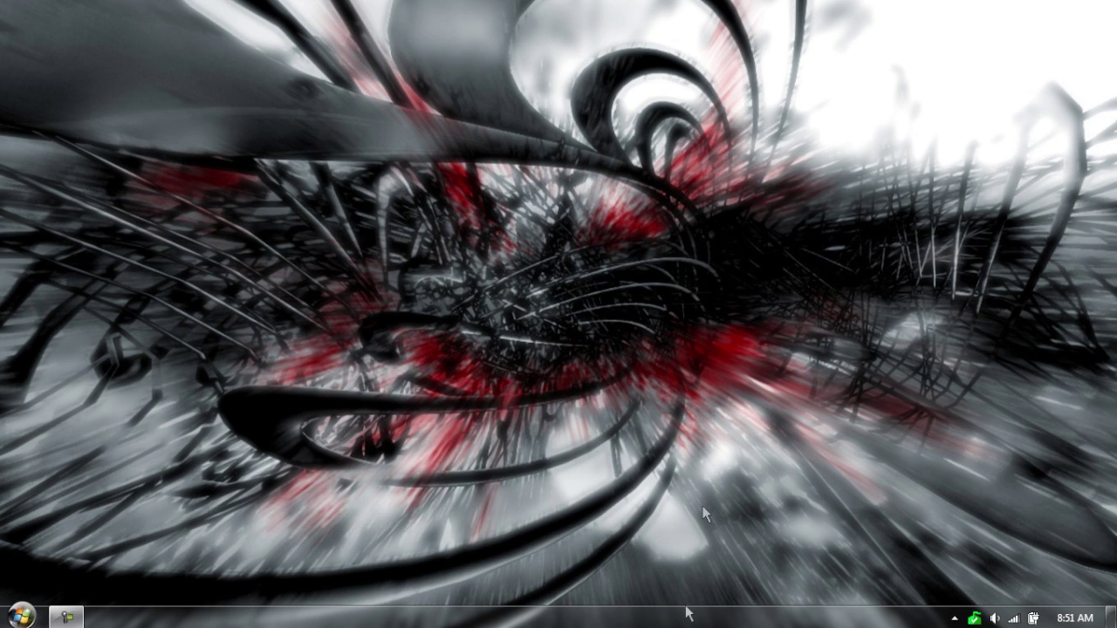
Open the Window Color and Appearance settings from the desktop's personalization options
right_click(629, 418)
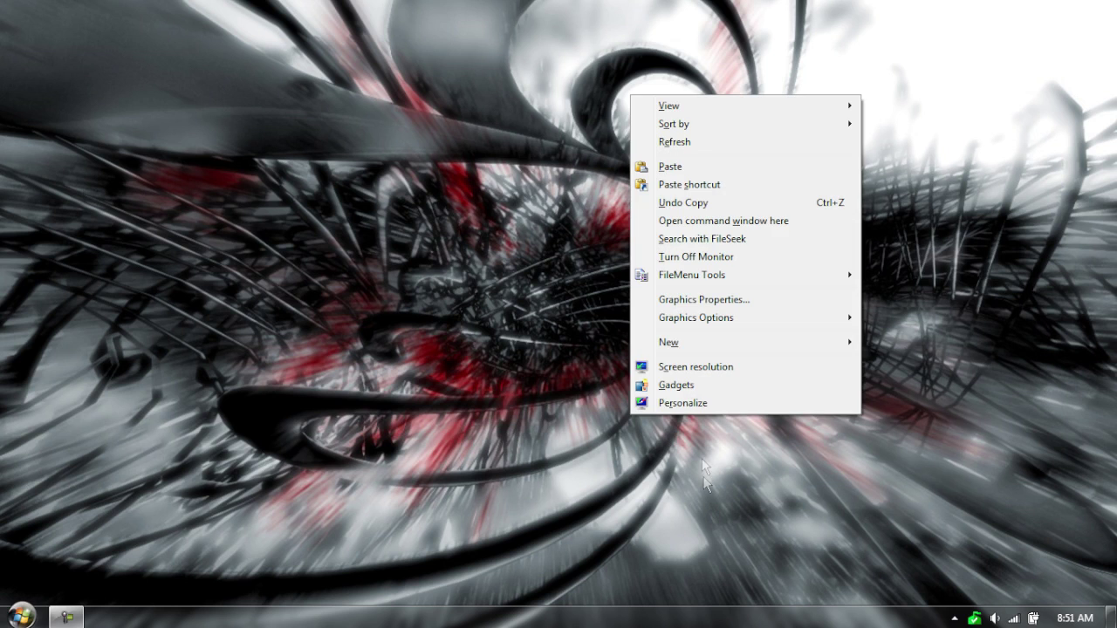
left_click(713, 404)
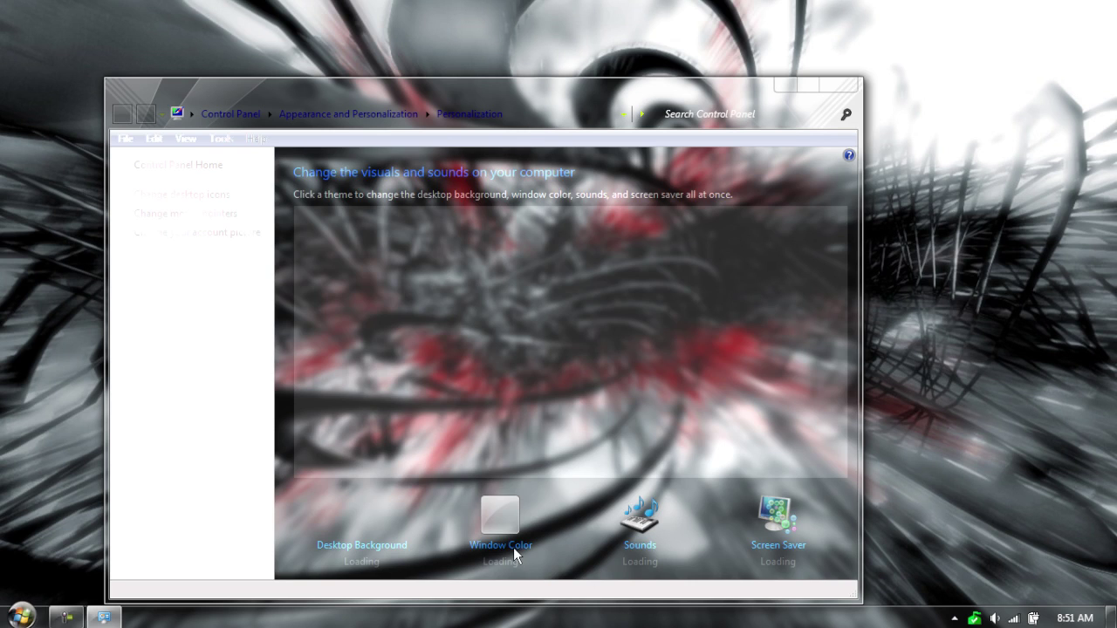
left_click(509, 534)
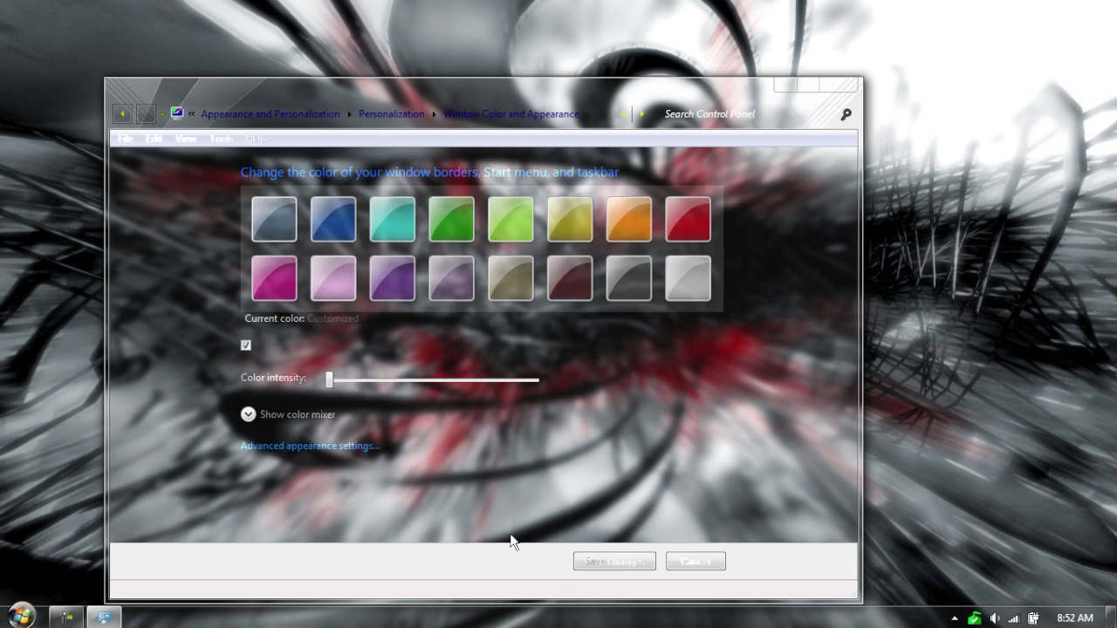
Try the Fuchsia window color, raising its color intensity to the maximum and lowering it to the minimum
left_click(271, 270)
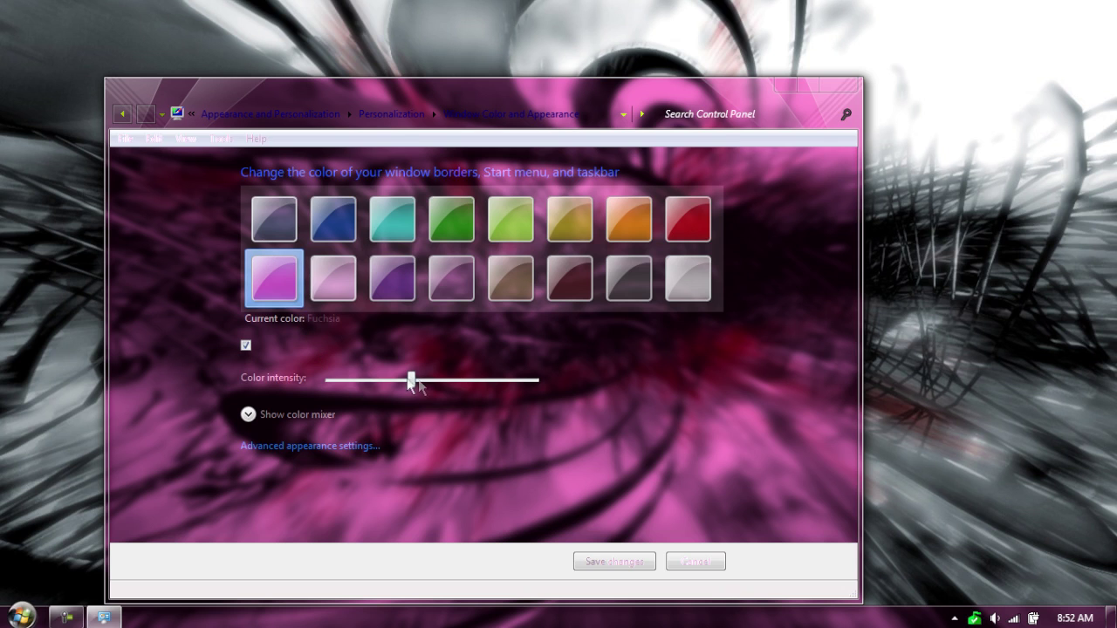
left_click_drag(410, 380, 550, 380)
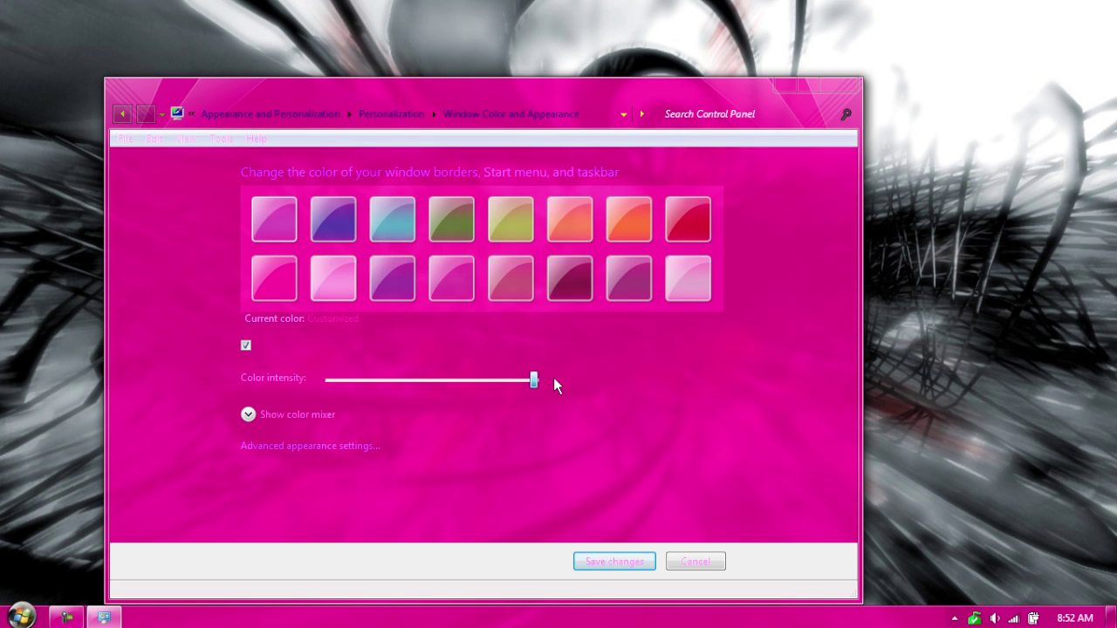
left_click_drag(534, 381, 316, 386)
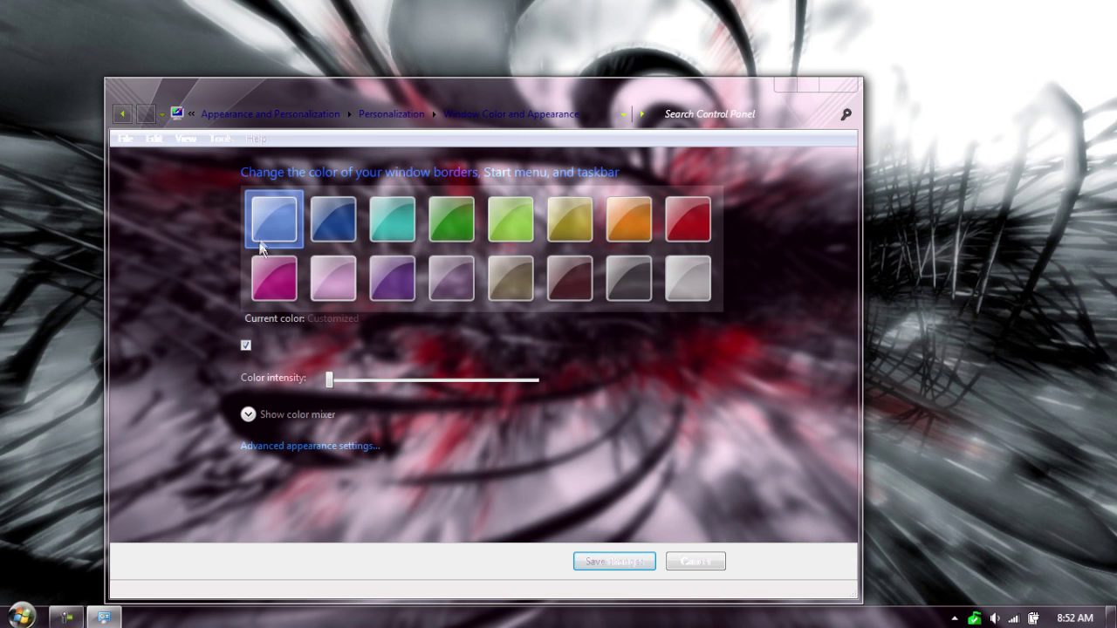
Set the window color to Slate with the color intensity at its minimum, save the changes, and close the Personalization window
left_click(624, 281)
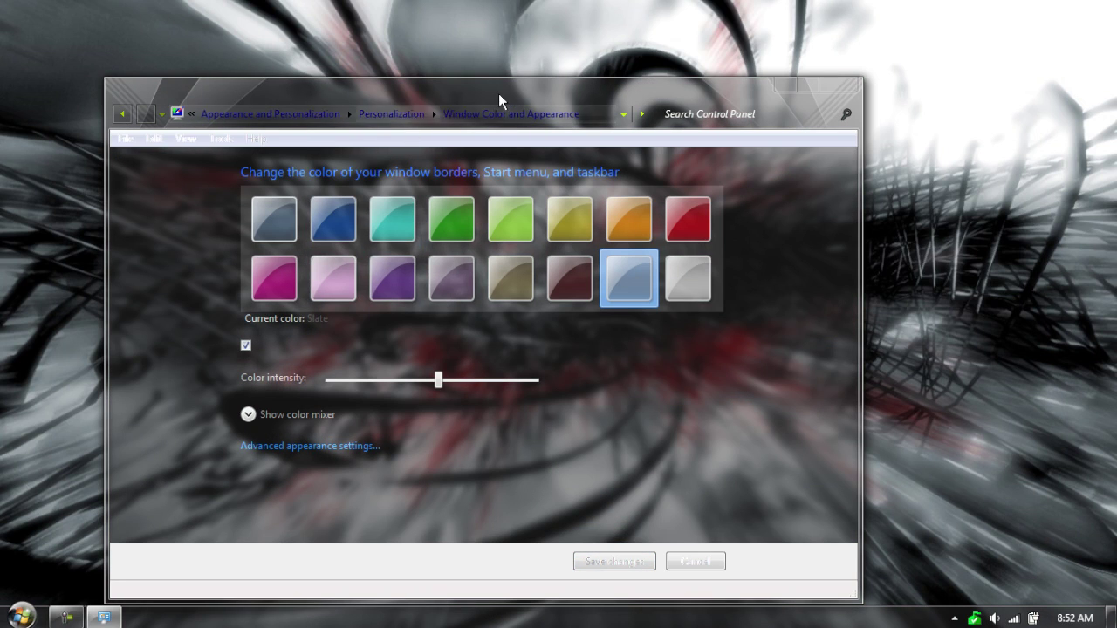
left_click_drag(498, 93, 579, 72)
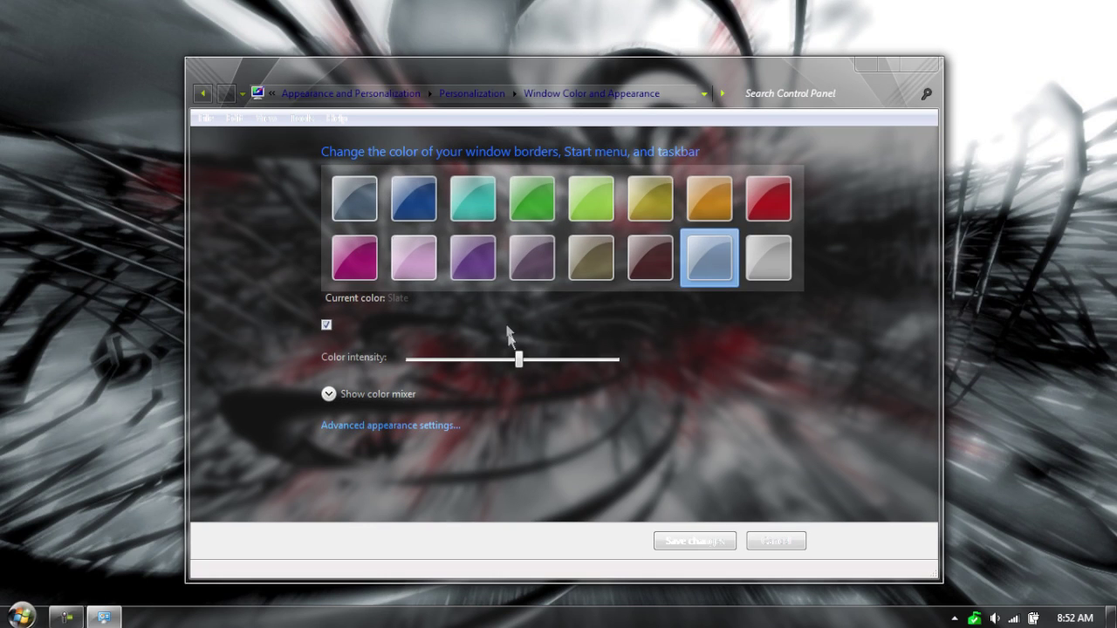
left_click_drag(518, 359, 343, 365)
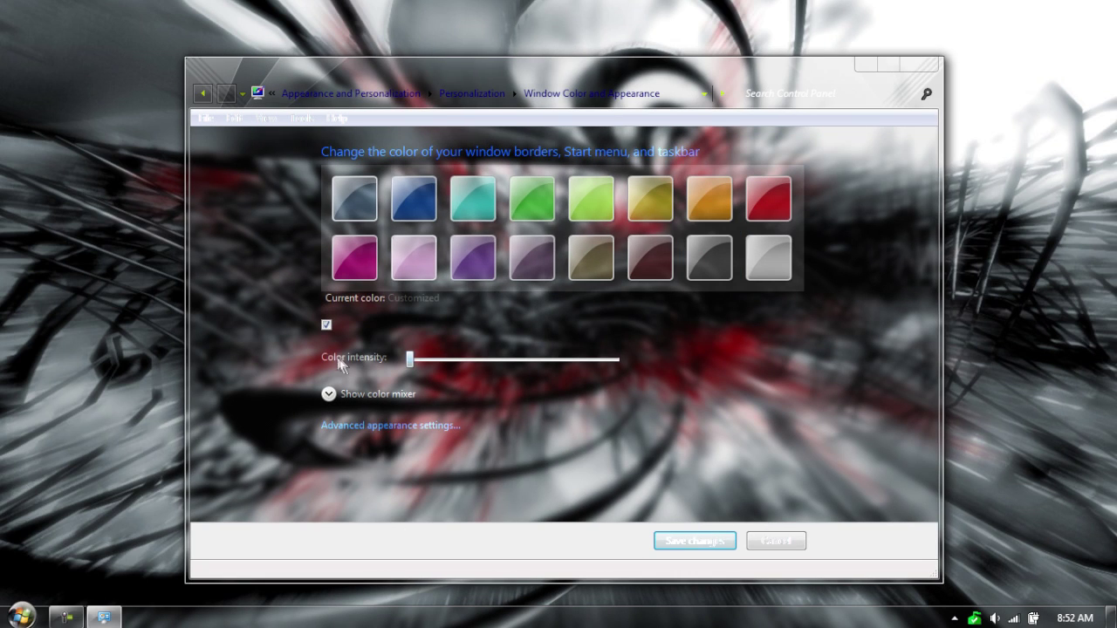
left_click(696, 541)
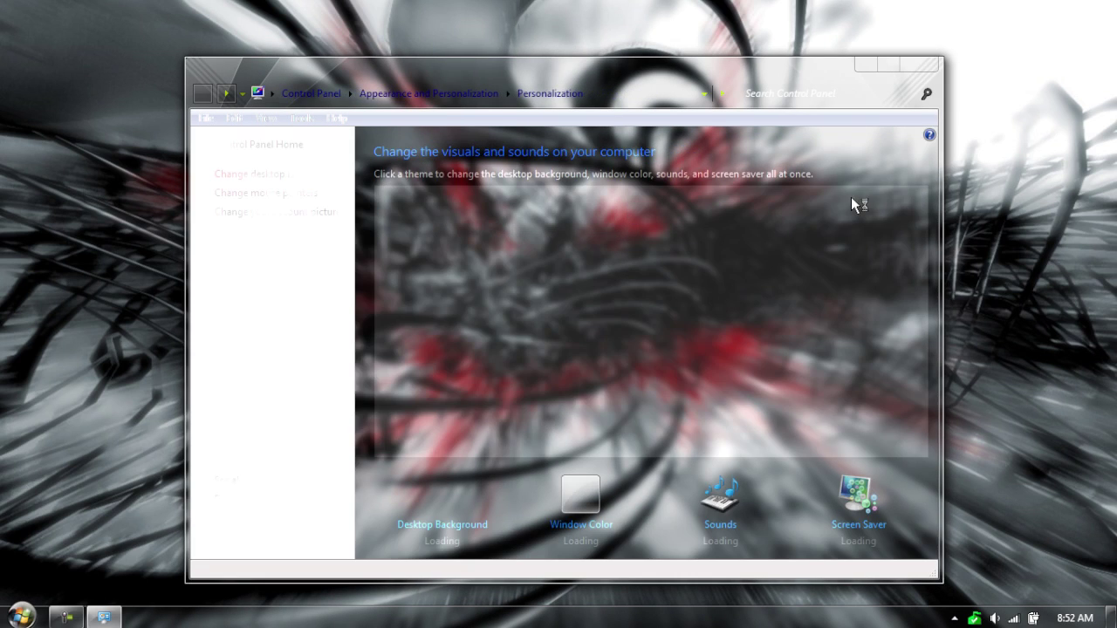
left_click(921, 66)
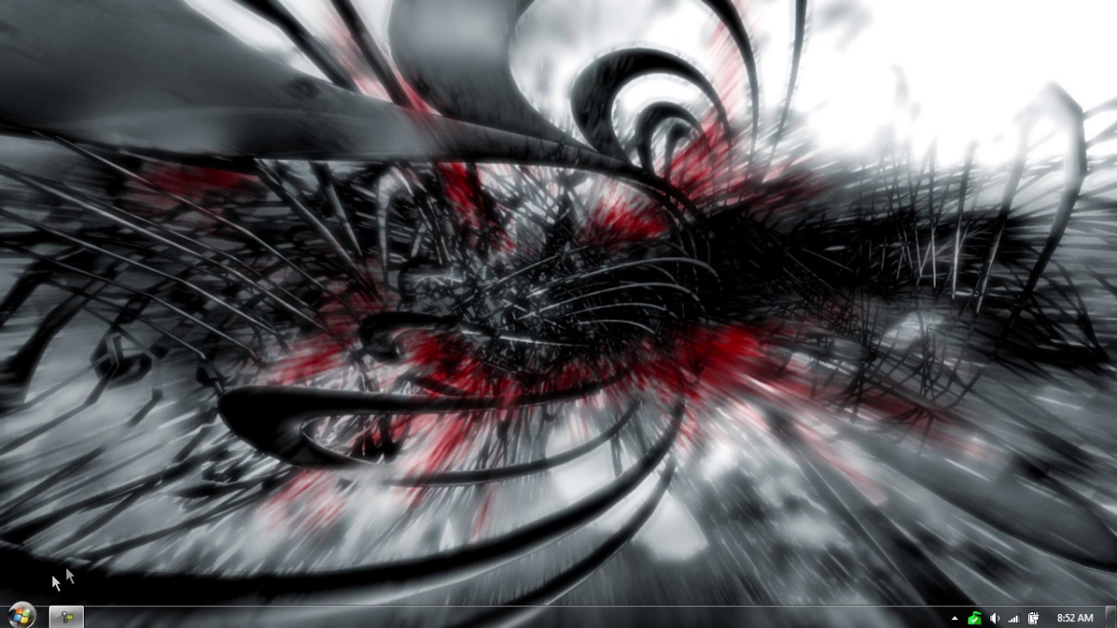
left_click(22, 616)
left_click(22, 616)
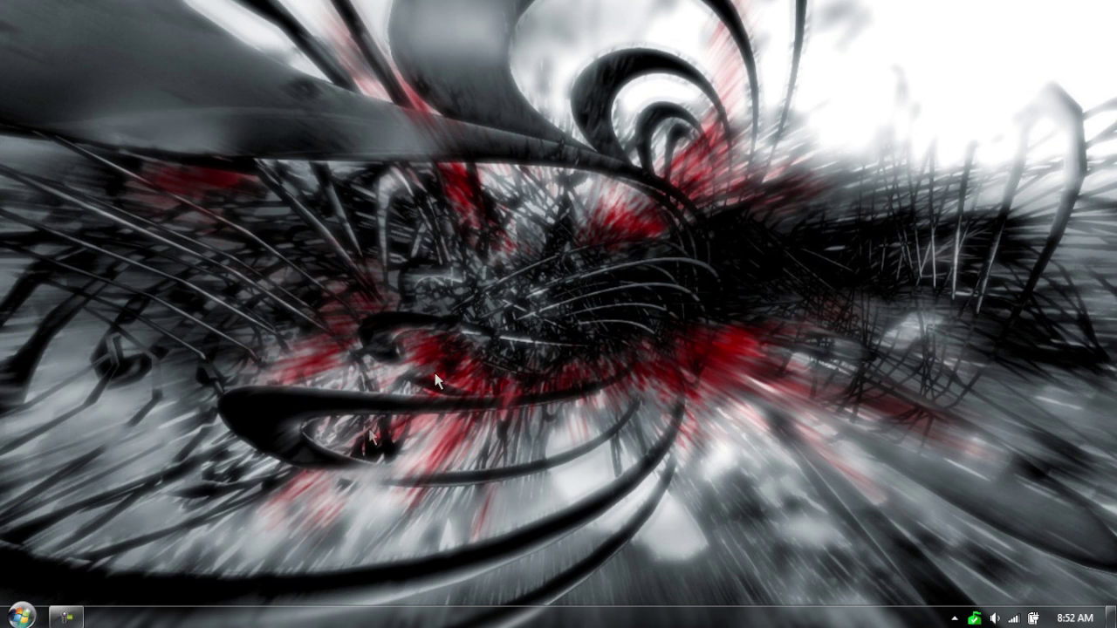